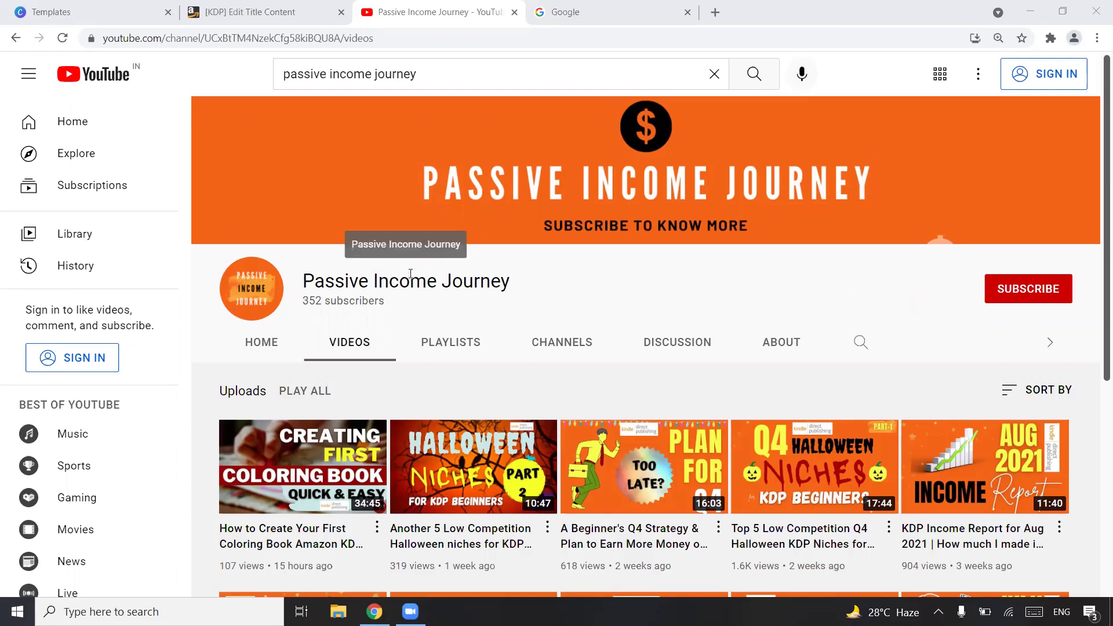
Search within the Passive Income Journey channel for 'book cover' to list its matching videos
{"action": "scroll", "coordinate": [733, 303], "scroll_direction": "down", "scroll_amount": 5}
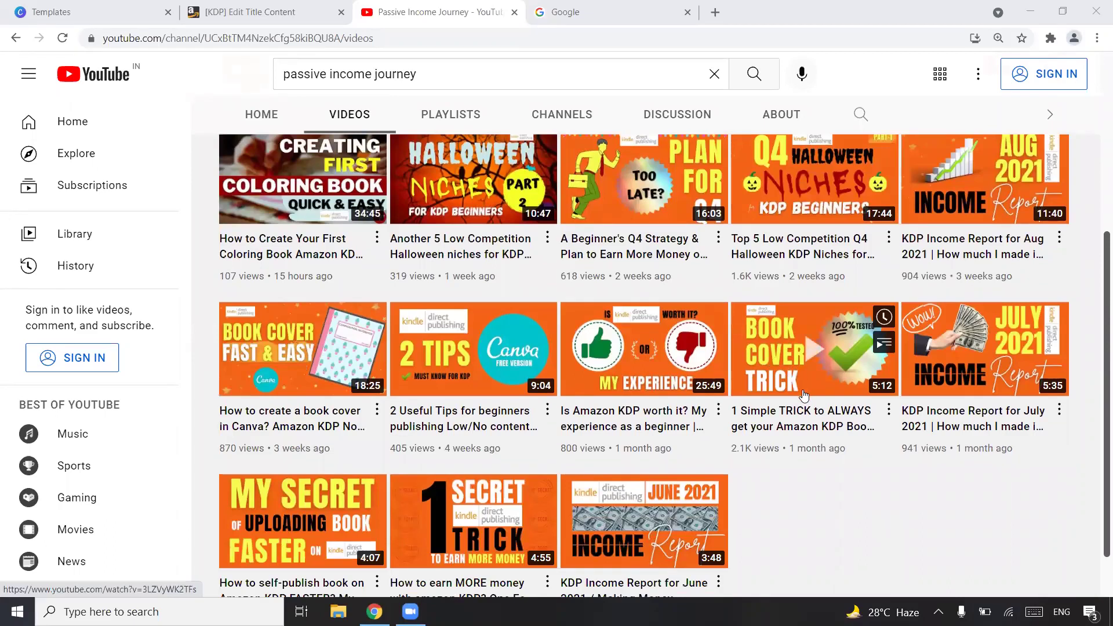
{"action": "scroll", "coordinate": [804, 395], "scroll_direction": "up", "scroll_amount": 5}
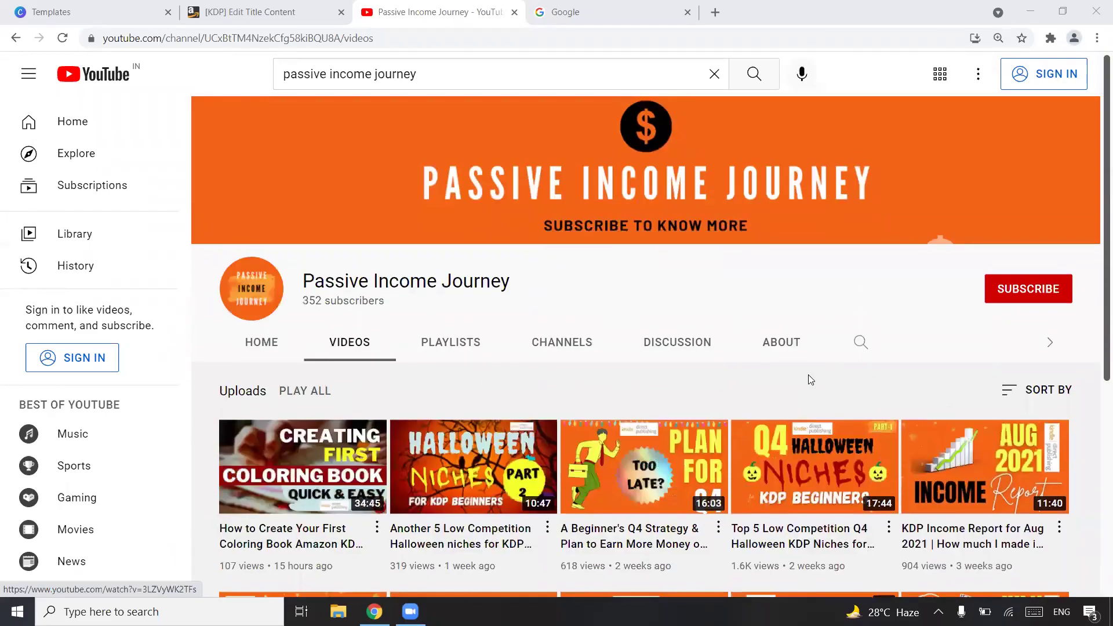
{"action": "left_click", "coordinate": [862, 344]}
{"action": "type", "text": "boo"}
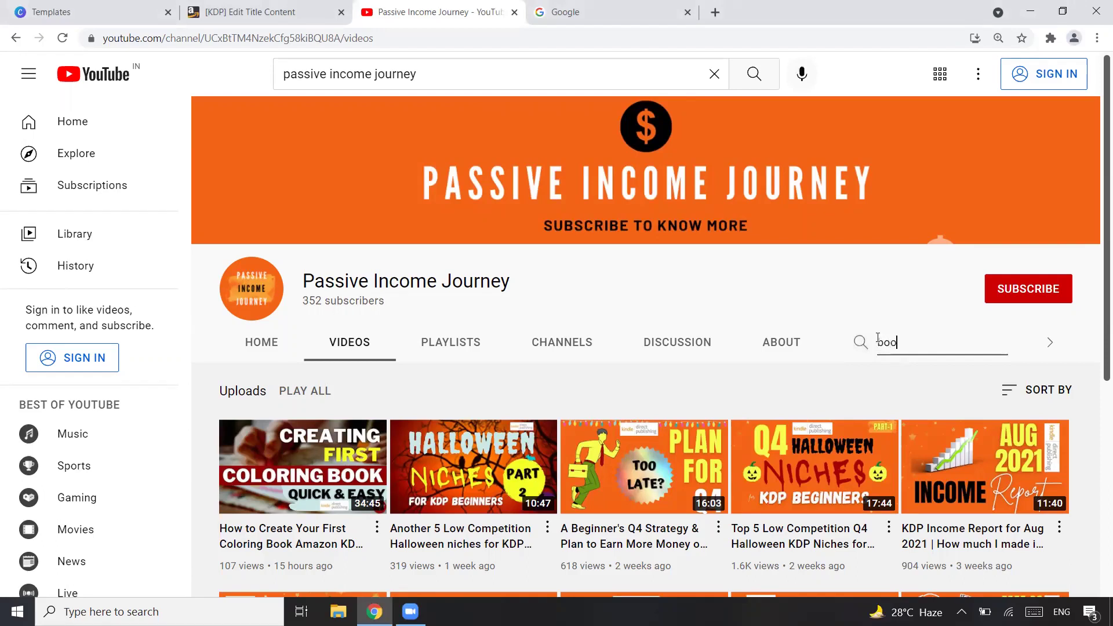
{"action": "type", "text": "k cover"}
{"action": "key", "text": "Return"}
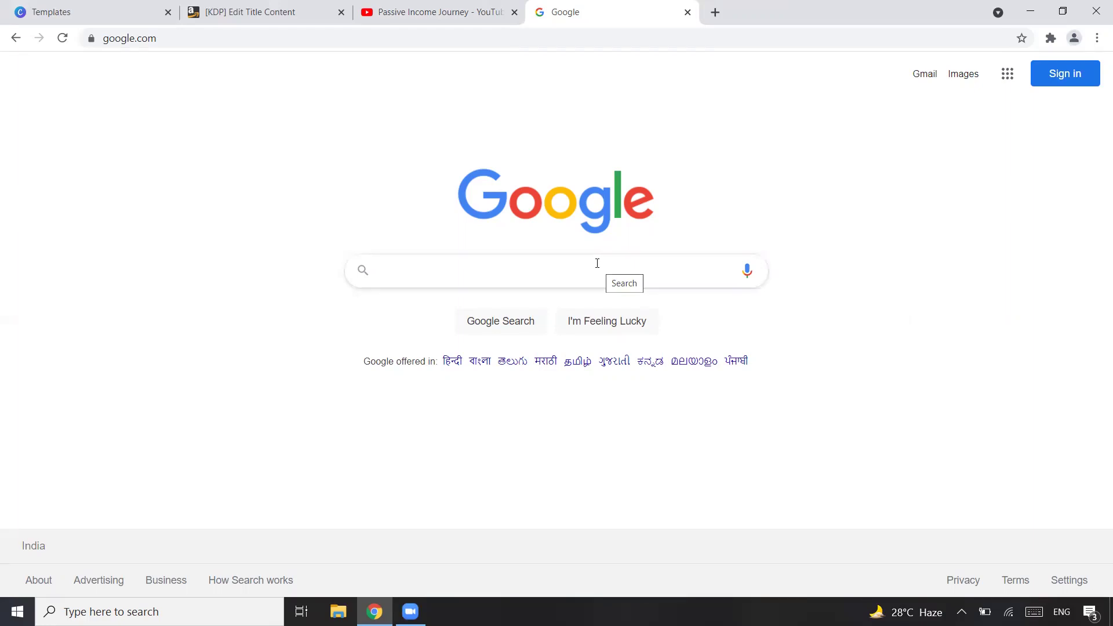
Google 'kdp book cover size calculator' and open the Print Cover Calculator result in a new tab
{"action": "left_click", "coordinate": [597, 261]}
{"action": "type", "text": "kdp "}
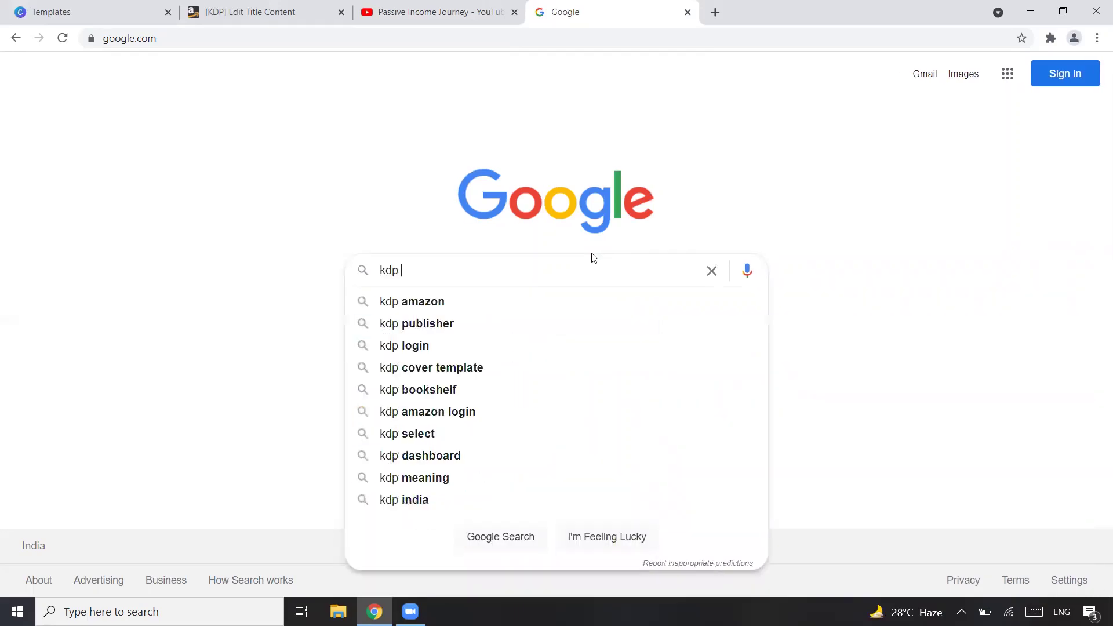
{"action": "type", "text": "book cover si"}
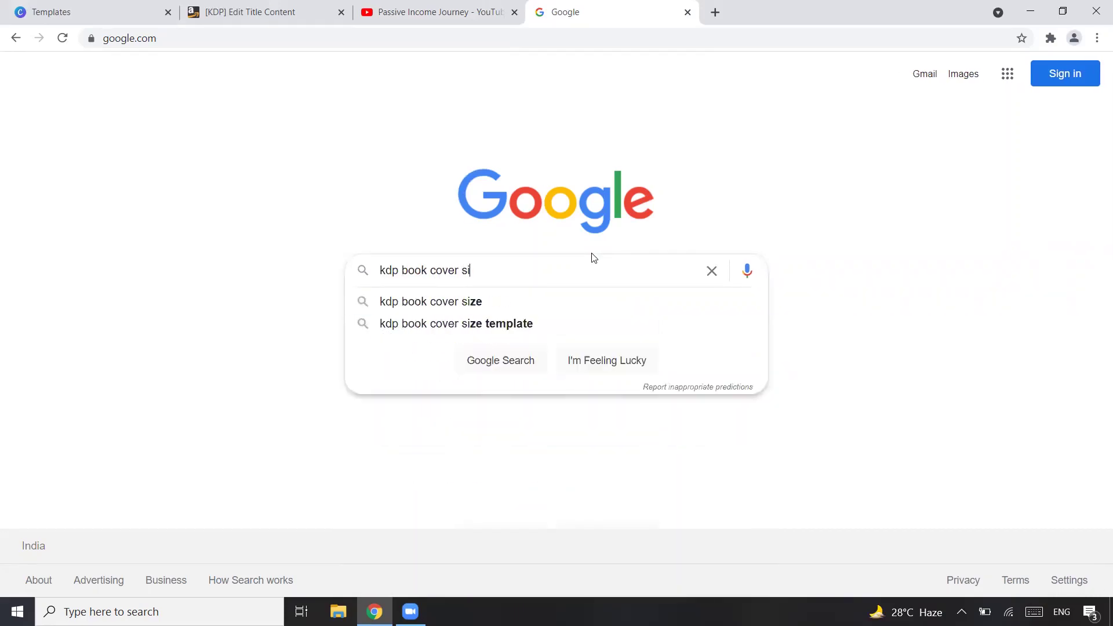
{"action": "type", "text": "ze cal"}
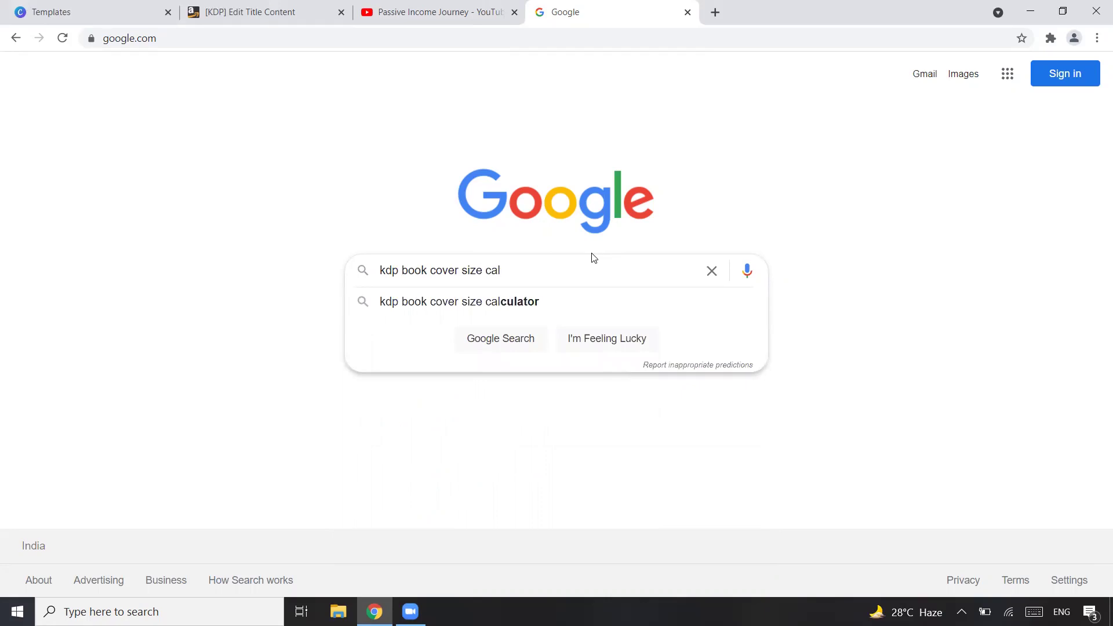
{"action": "type", "text": "culator"}
{"action": "key", "text": "Return"}
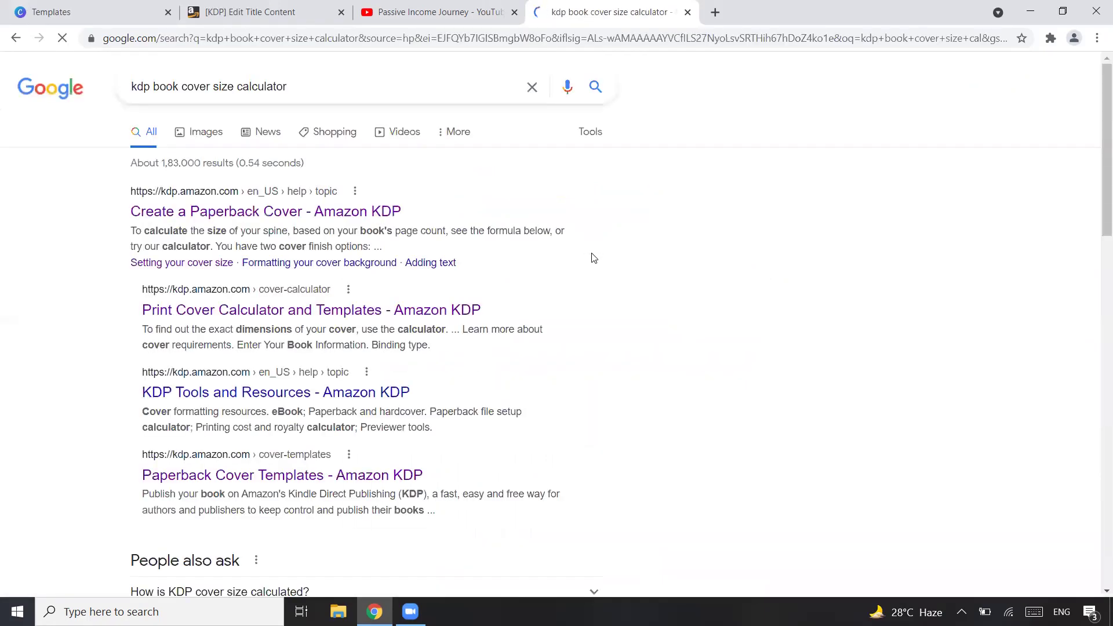
{"action": "right_click", "coordinate": [298, 314]}
{"action": "left_click", "coordinate": [325, 320]}
In the KDP Cover Calculator, set the binding to Paperback and the interior to Black & white
{"action": "left_click", "coordinate": [771, 11]}
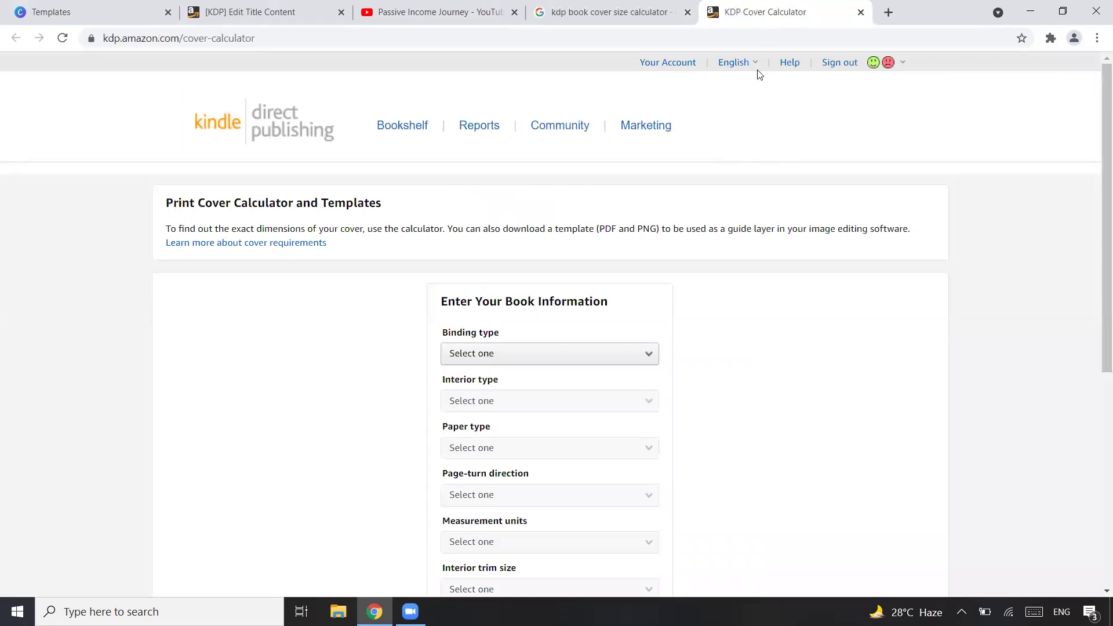
{"action": "scroll", "coordinate": [734, 284], "scroll_direction": "down", "scroll_amount": 1}
{"action": "scroll", "coordinate": [734, 284], "scroll_direction": "down", "scroll_amount": 1}
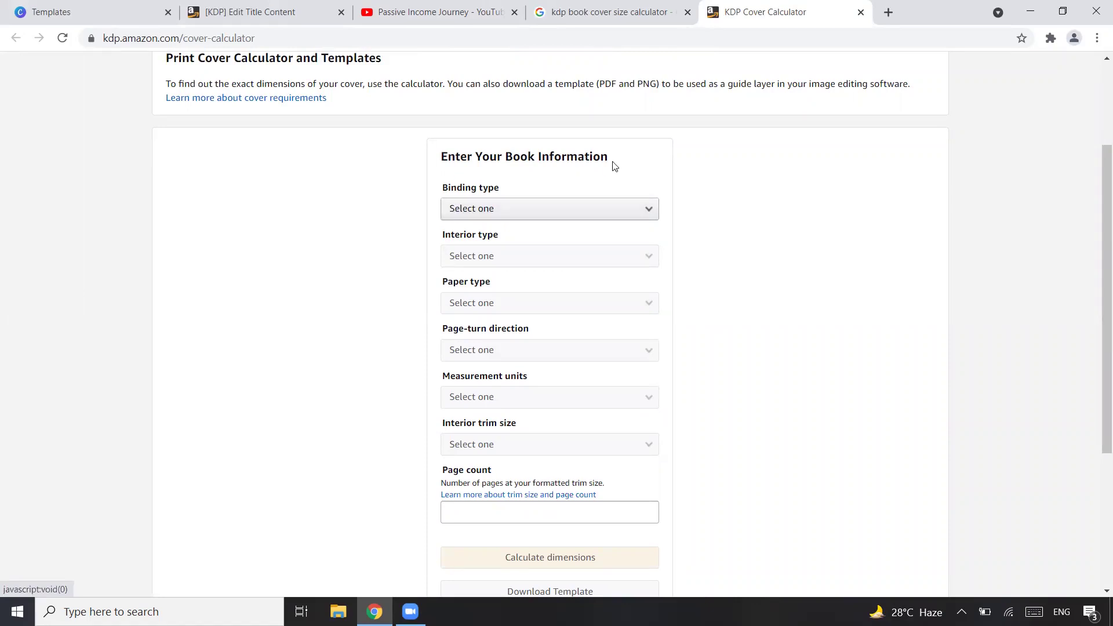
{"action": "left_click", "coordinate": [631, 210]}
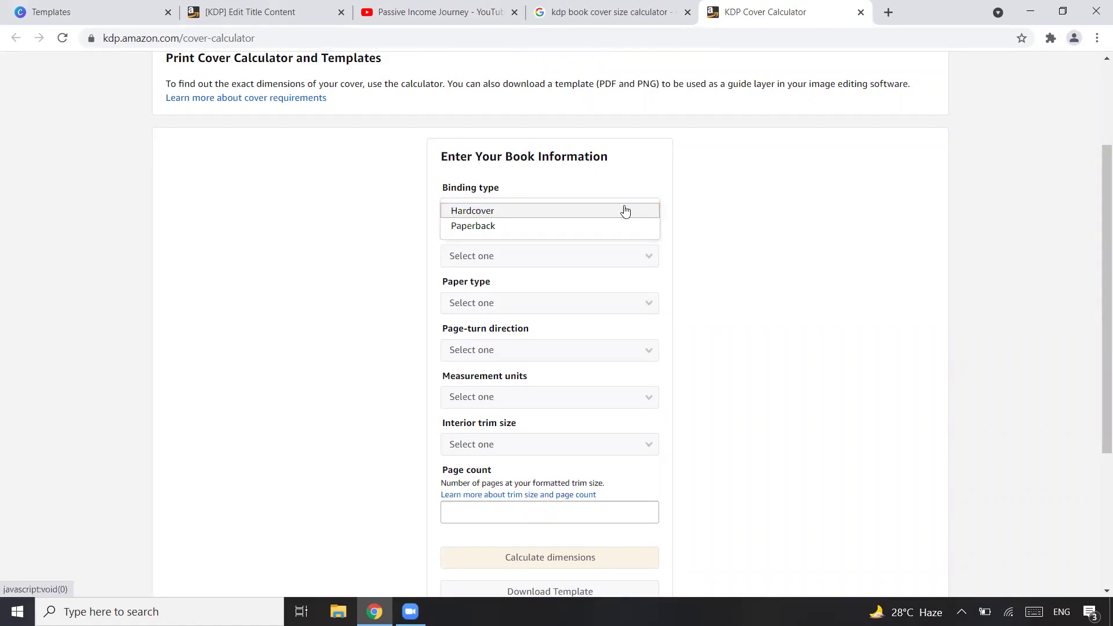
{"action": "left_click", "coordinate": [528, 231]}
{"action": "left_click", "coordinate": [566, 252]}
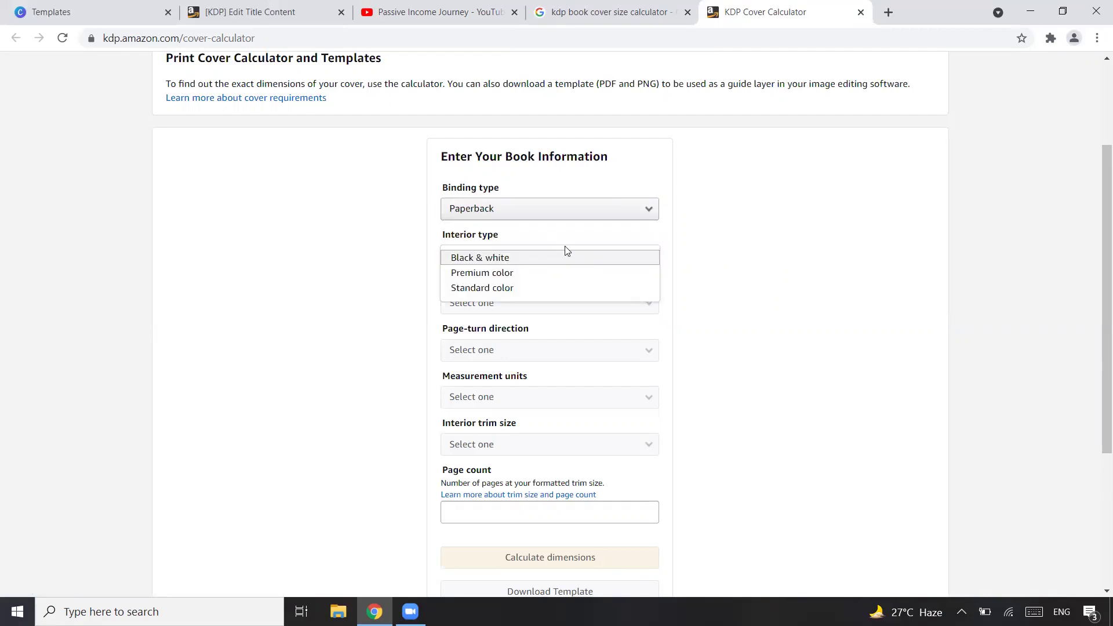
{"action": "left_click", "coordinate": [535, 262]}
Choose White paper and a Left to Right page turn
{"action": "left_click", "coordinate": [566, 306]}
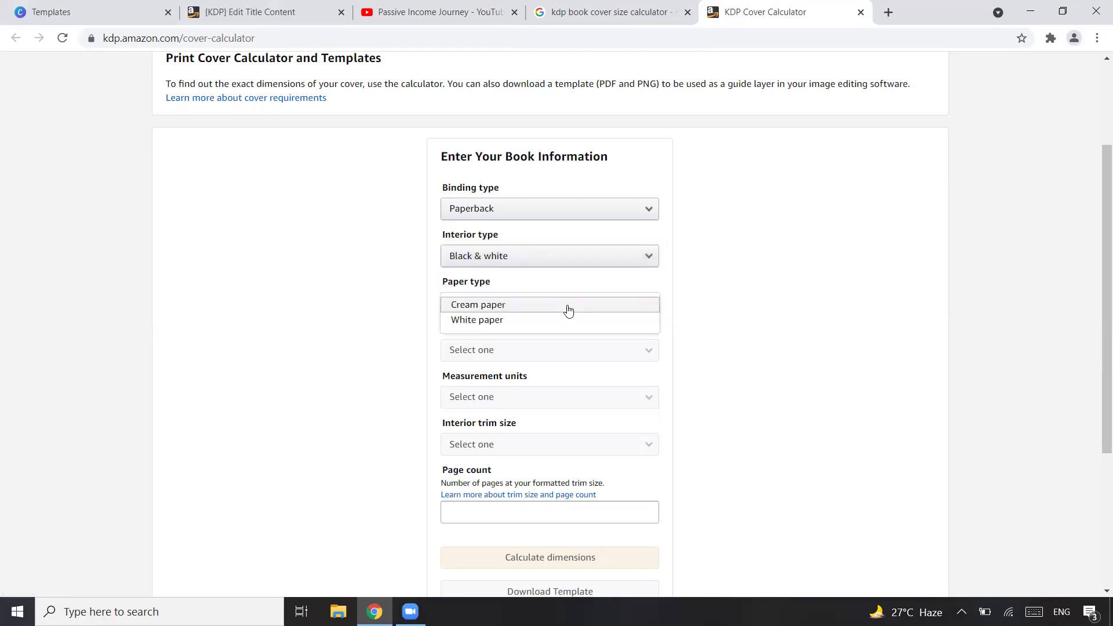
{"action": "left_click", "coordinate": [514, 321]}
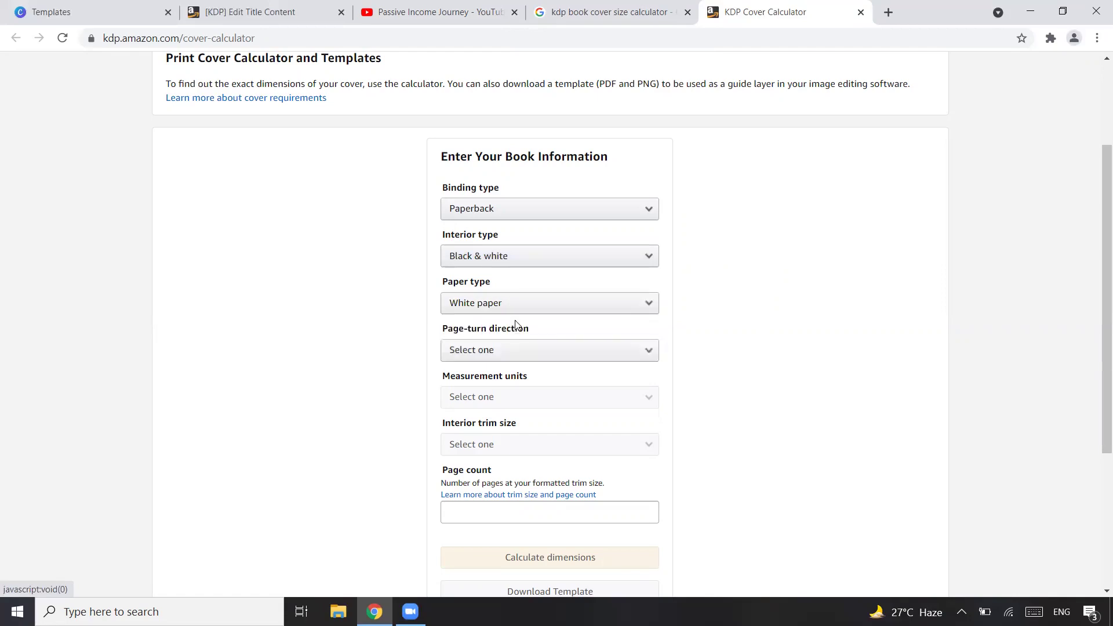
{"action": "left_click", "coordinate": [576, 357]}
{"action": "left_click", "coordinate": [504, 353]}
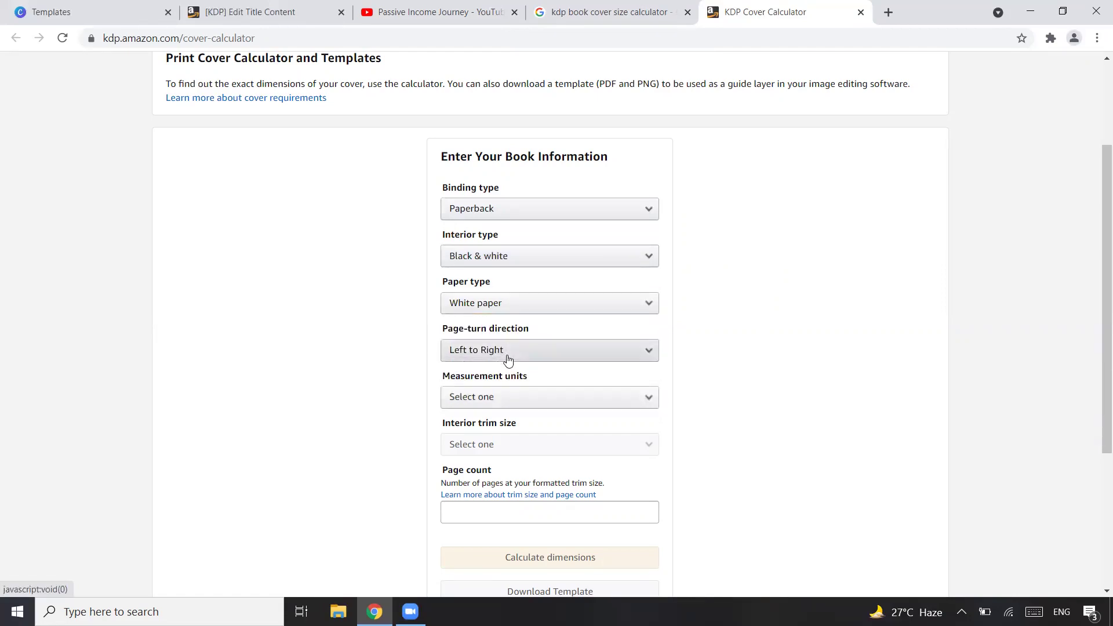
{"action": "scroll", "coordinate": [533, 349], "scroll_direction": "down", "scroll_amount": 1}
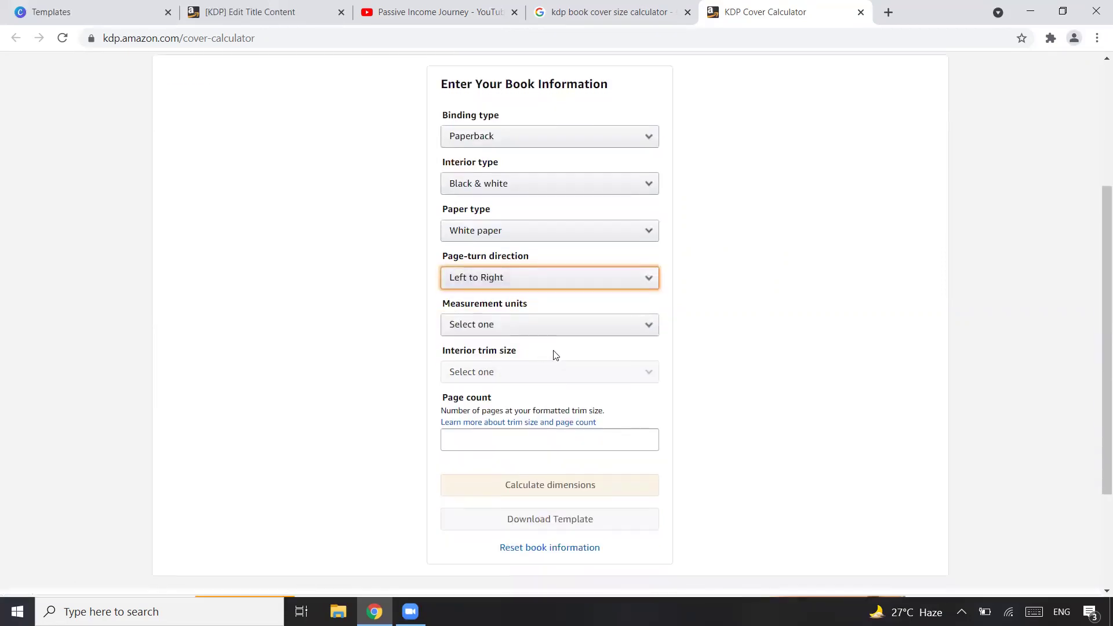
{"action": "left_click", "coordinate": [571, 326]}
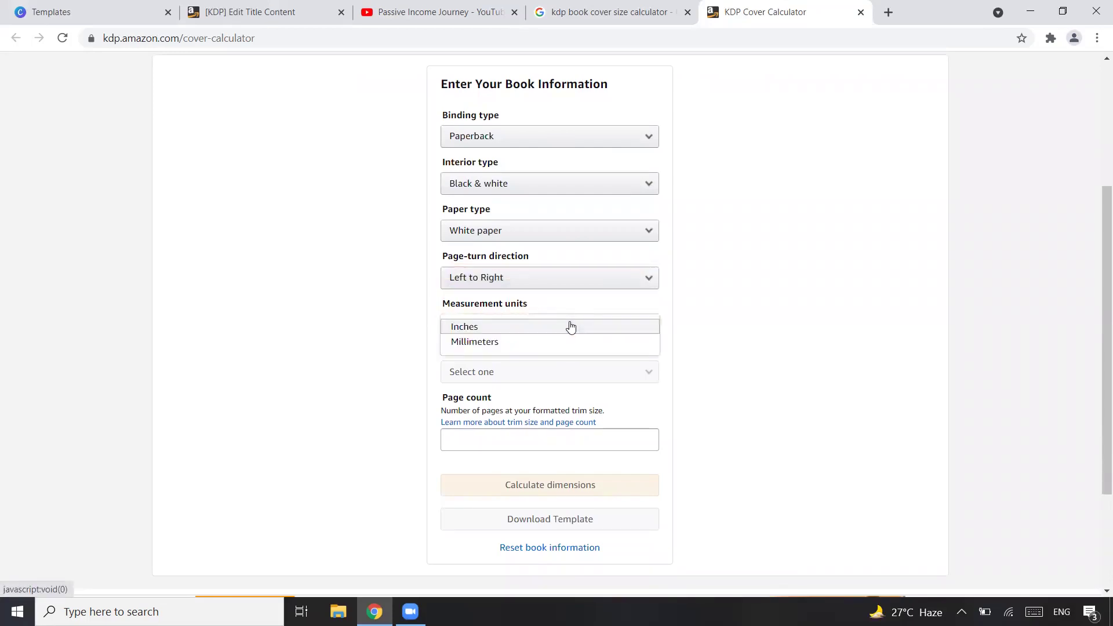
{"action": "left_click", "coordinate": [251, 8]}
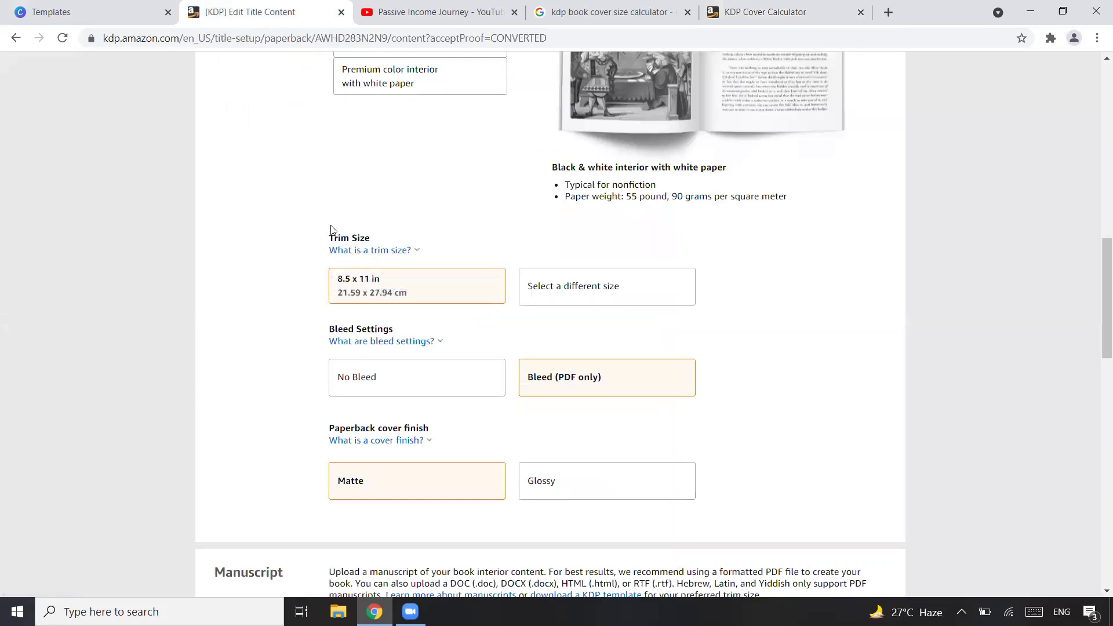
{"action": "left_click", "coordinate": [357, 251]}
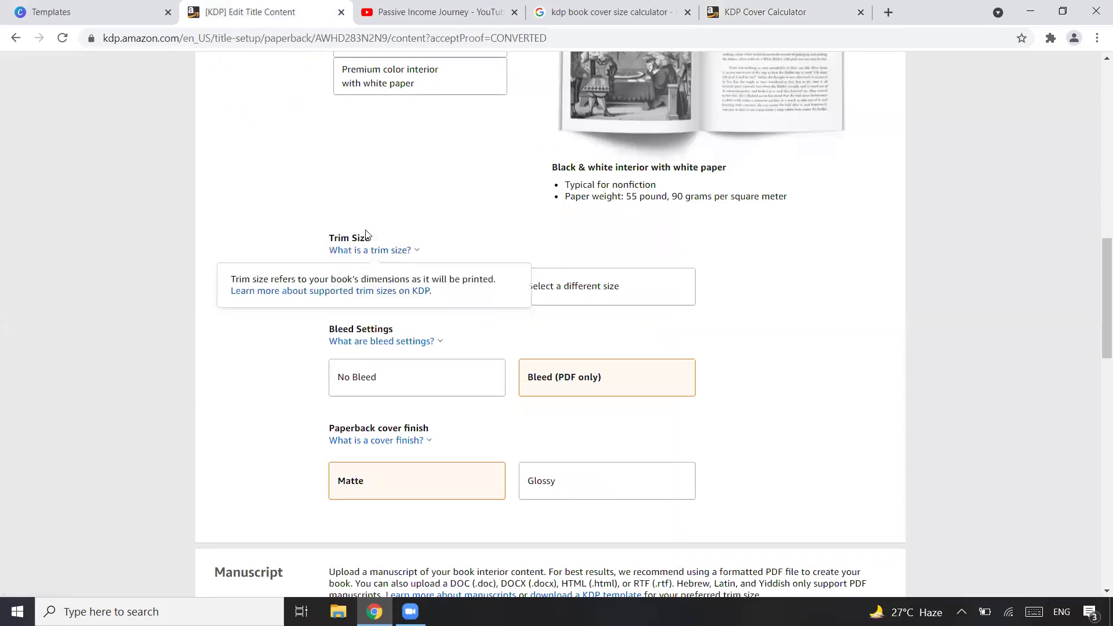
{"action": "left_click", "coordinate": [484, 226]}
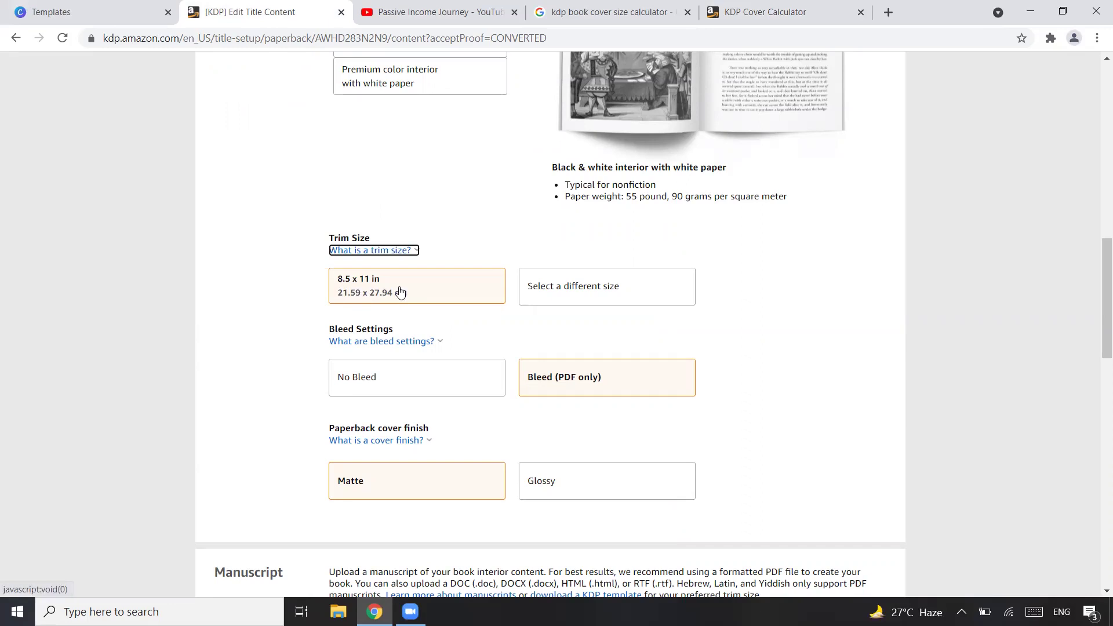
{"action": "left_click", "coordinate": [751, 6]}
Choose Inches as the units, an 8.5 x 11 in trim size, and enter 100 pages
{"action": "left_click", "coordinate": [525, 328]}
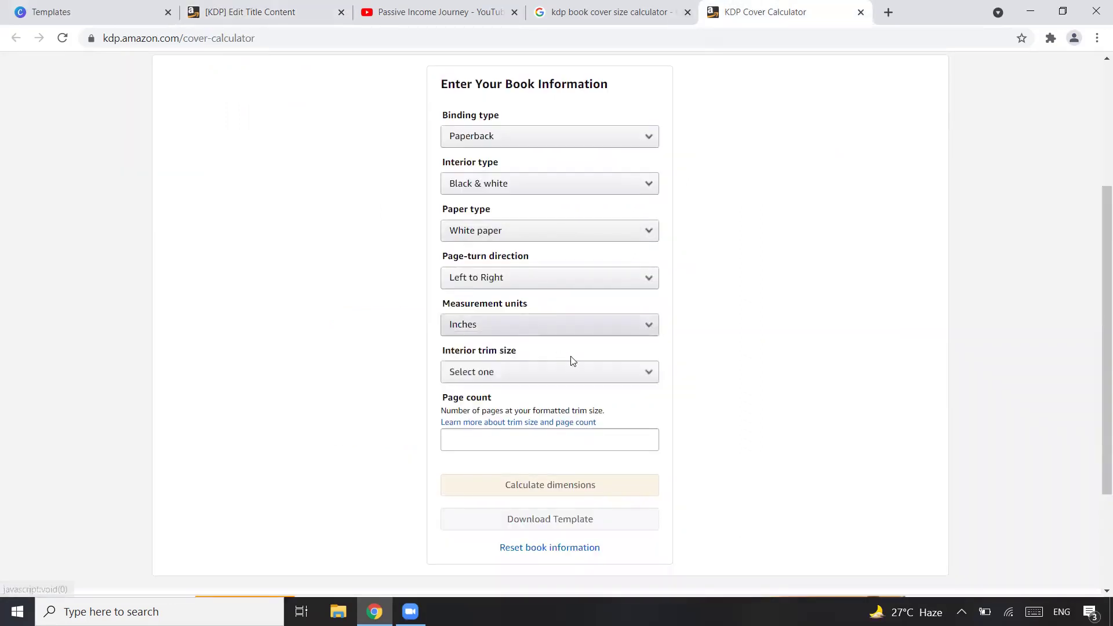
{"action": "left_click", "coordinate": [649, 375]}
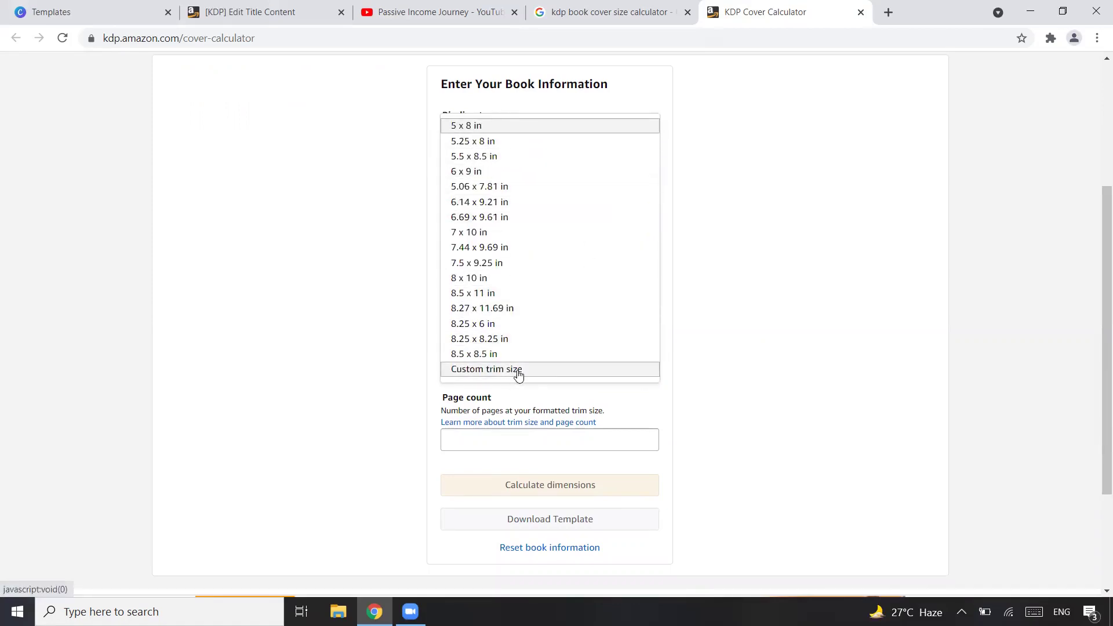
{"action": "left_click", "coordinate": [506, 296]}
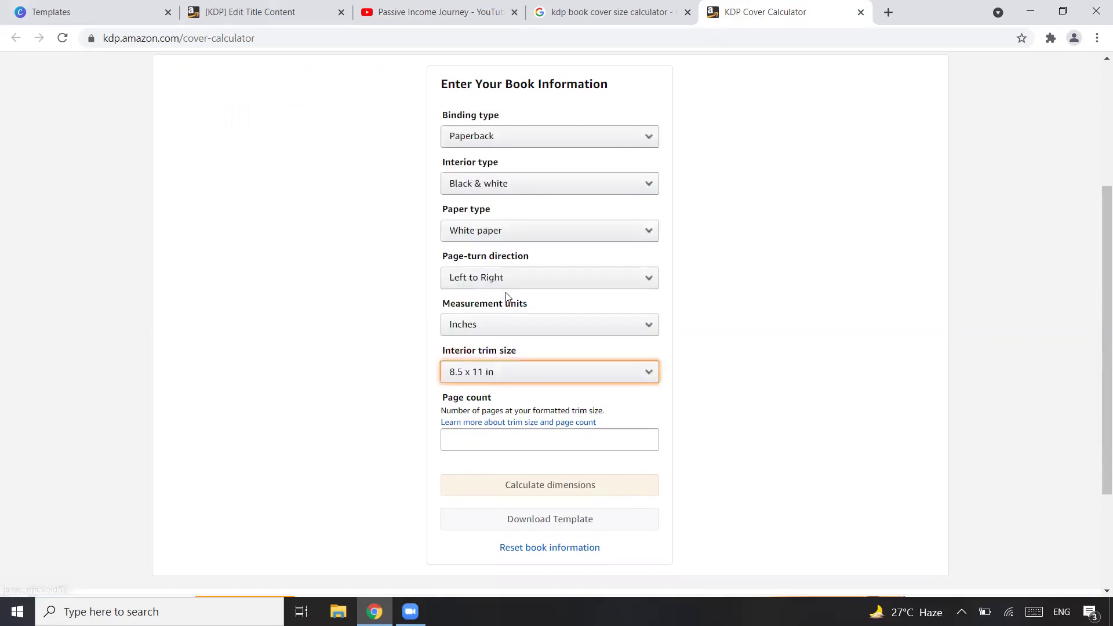
{"action": "left_click", "coordinate": [513, 432]}
{"action": "type", "text": "100"}
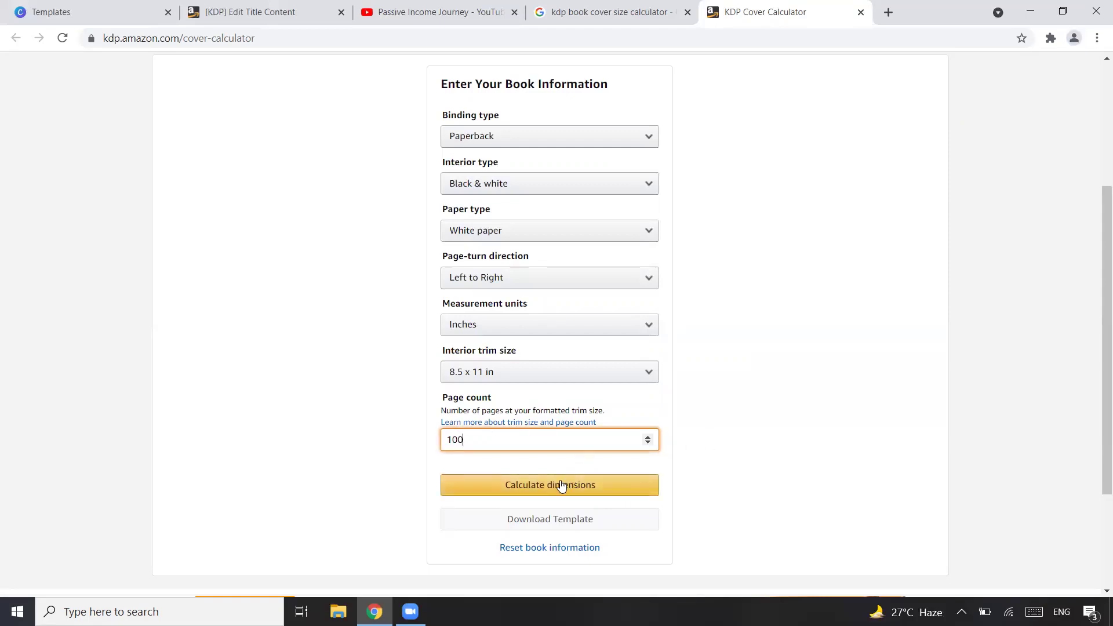
Calculate the cover and highlight the Full Cover width 17.475 and height 11.25 in
{"action": "left_click", "coordinate": [561, 486]}
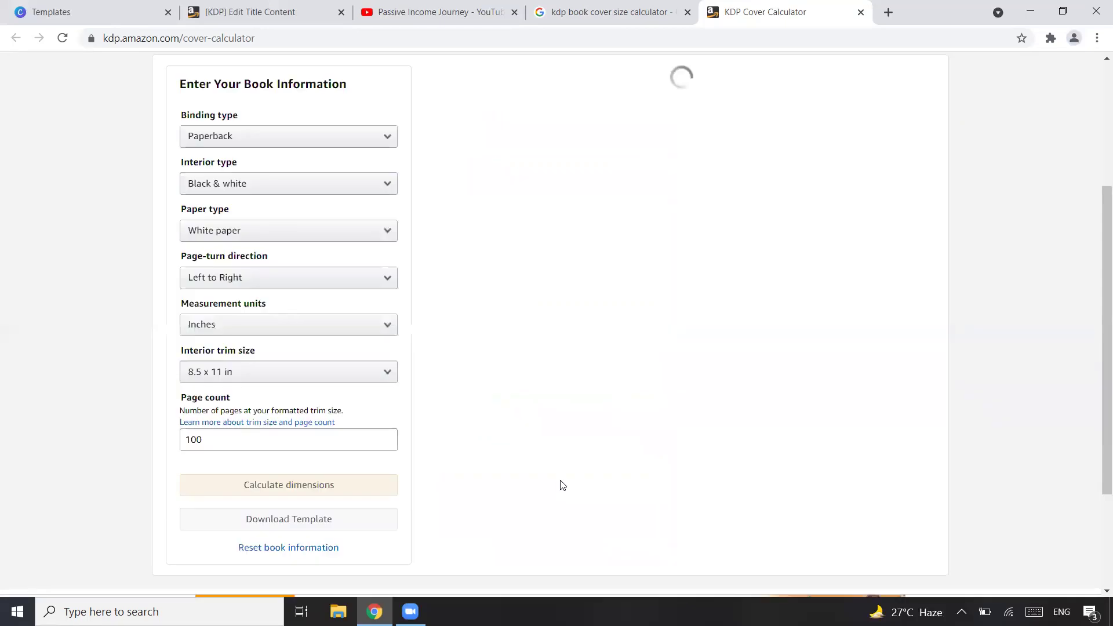
{"action": "scroll", "coordinate": [558, 286], "scroll_direction": "up", "scroll_amount": 4}
{"action": "scroll", "coordinate": [558, 286], "scroll_direction": "down", "scroll_amount": 3}
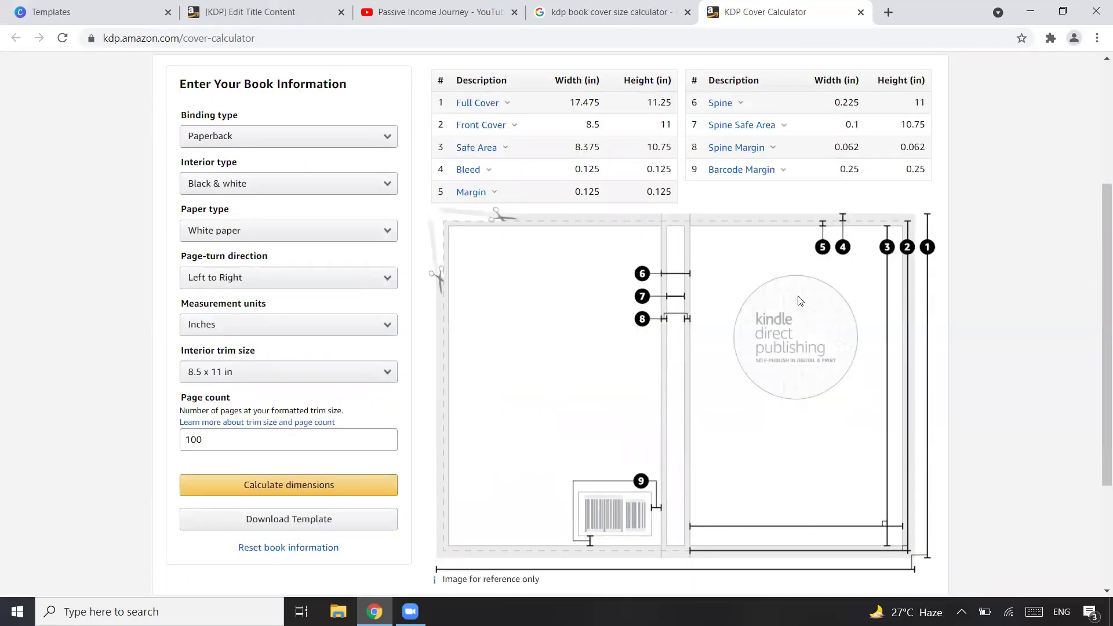
{"action": "scroll", "coordinate": [828, 346], "scroll_direction": "down", "scroll_amount": 2}
{"action": "scroll", "coordinate": [829, 346], "scroll_direction": "up", "scroll_amount": 2}
{"action": "scroll", "coordinate": [829, 346], "scroll_direction": "up", "scroll_amount": 1}
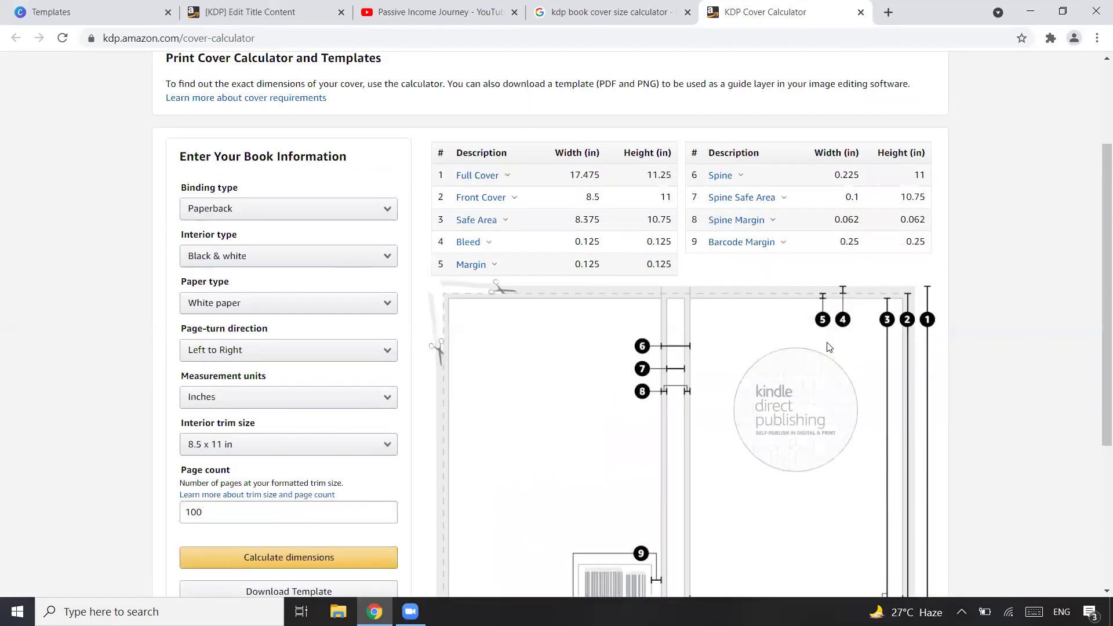
{"action": "scroll", "coordinate": [829, 346], "scroll_direction": "up", "scroll_amount": 1}
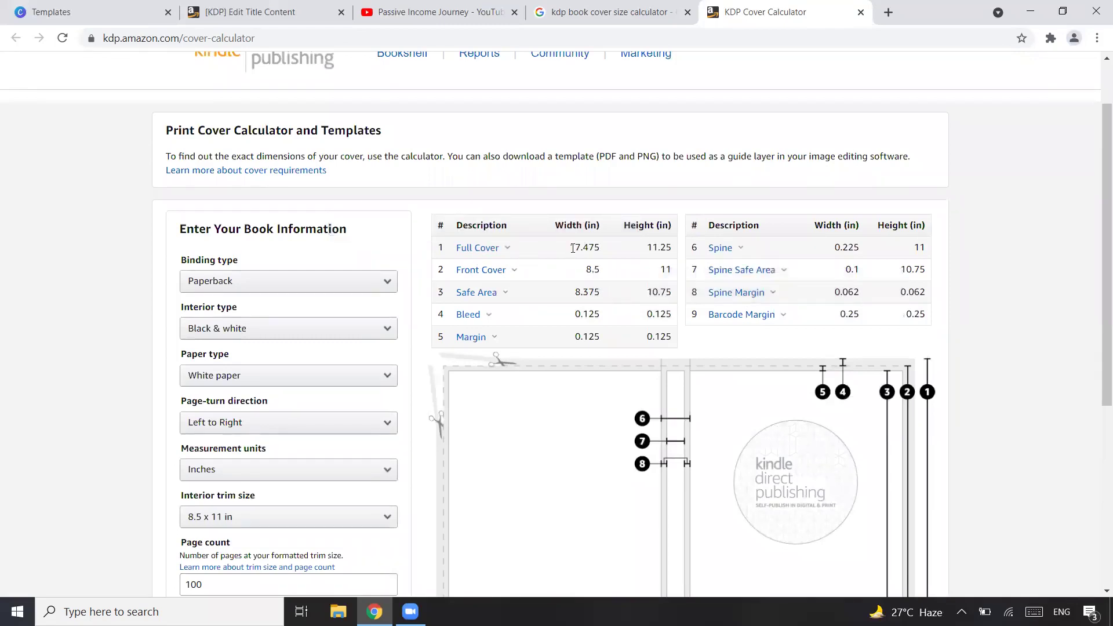
{"action": "left_click_drag", "start_coordinate": [571, 248], "coordinate": [673, 258]}
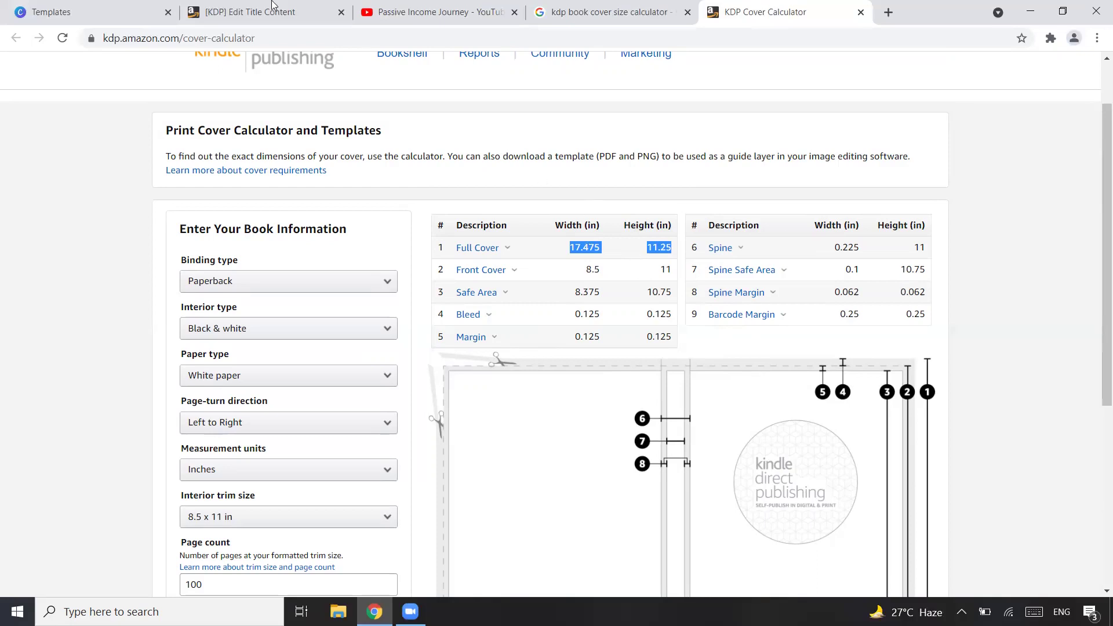
In Canva, start a custom-size design with the size units set to inches
{"action": "left_click", "coordinate": [101, 9]}
{"action": "left_click", "coordinate": [966, 77]}
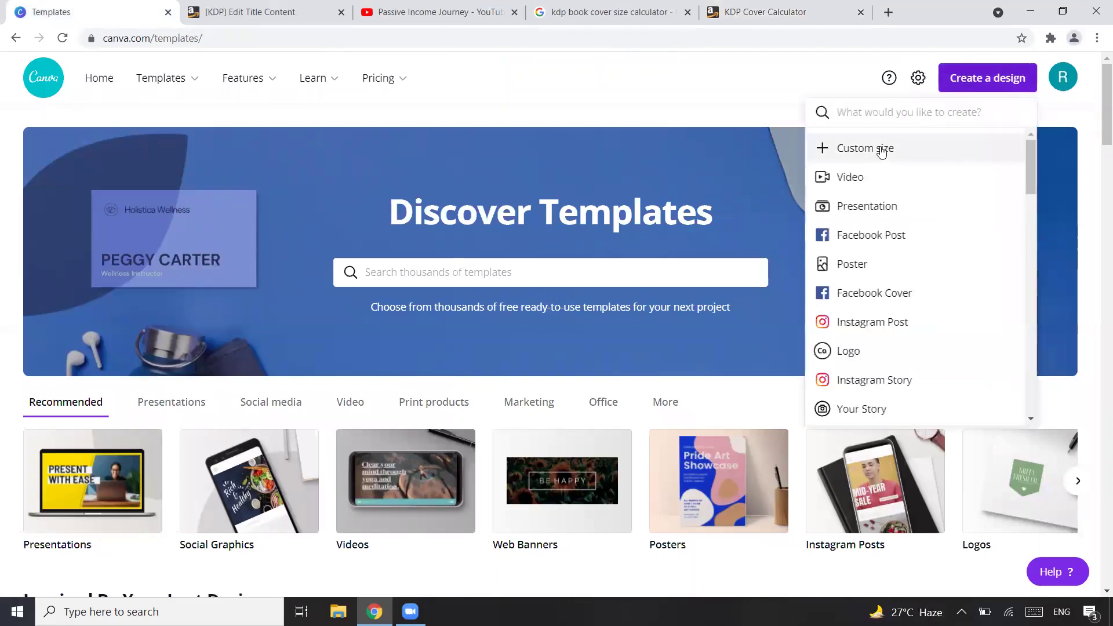
{"action": "left_click", "coordinate": [878, 149]}
{"action": "left_click", "coordinate": [1009, 160]}
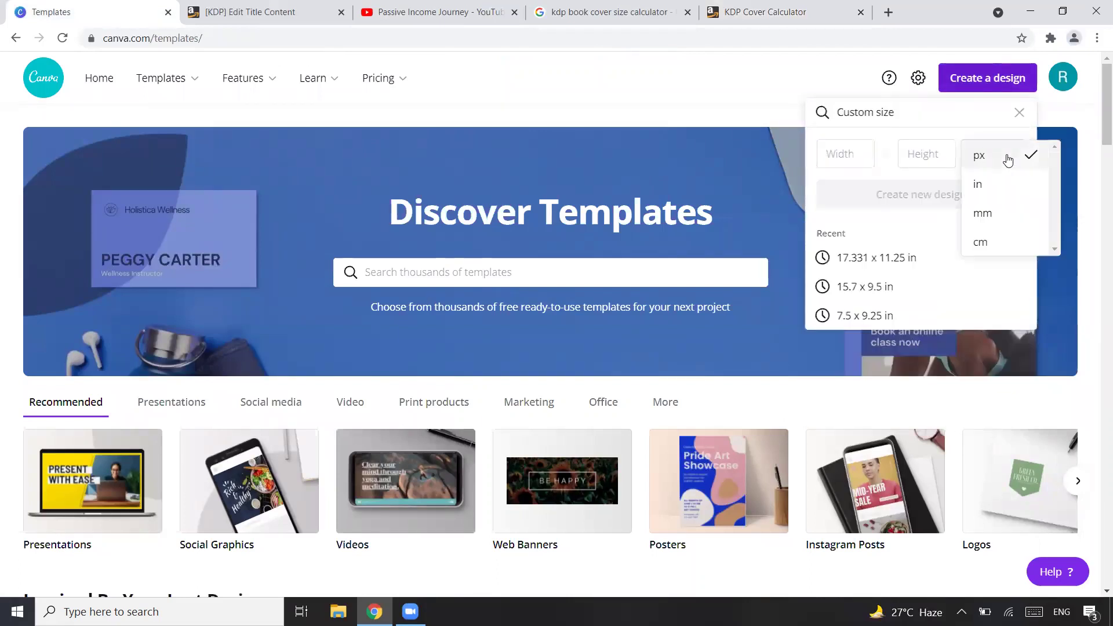
{"action": "left_click", "coordinate": [992, 183]}
Enter a width of 17.475 and a height of 11.25, checking the calculator's values
{"action": "left_click", "coordinate": [839, 164]}
{"action": "left_click", "coordinate": [756, 18]}
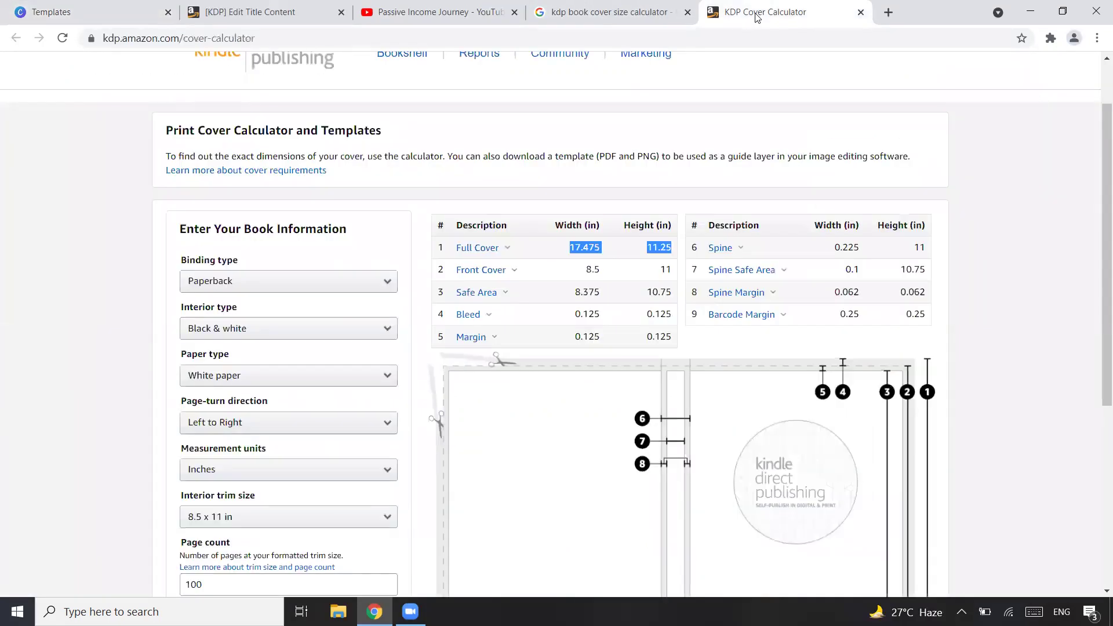
{"action": "left_click", "coordinate": [113, 7]}
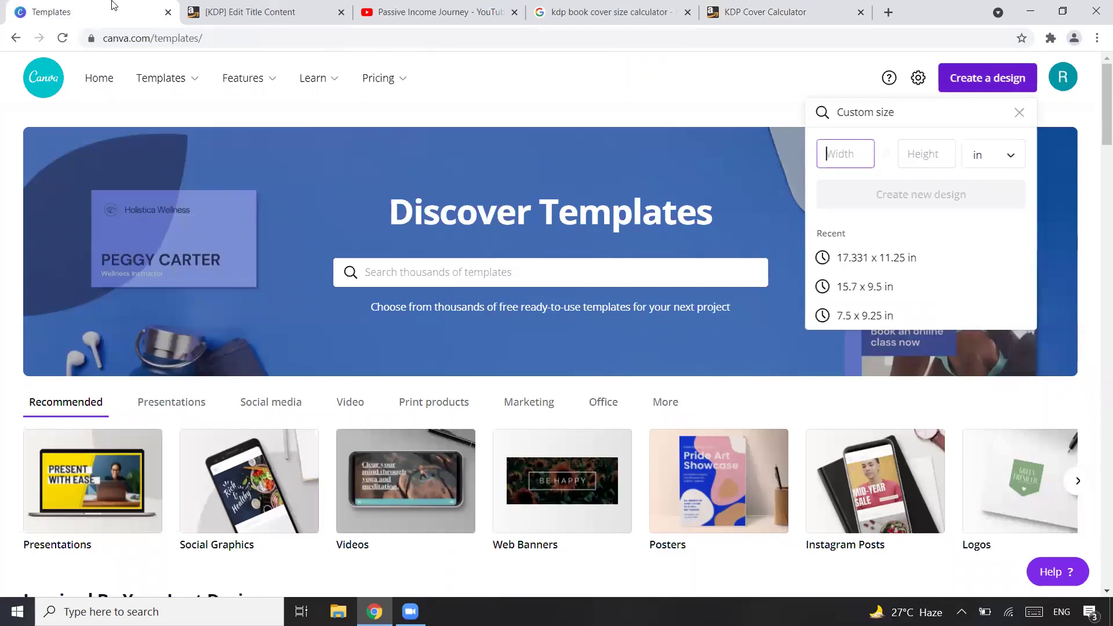
{"action": "type", "text": "17.475"}
{"action": "key", "text": "Tab"}
{"action": "type", "text": "11"}
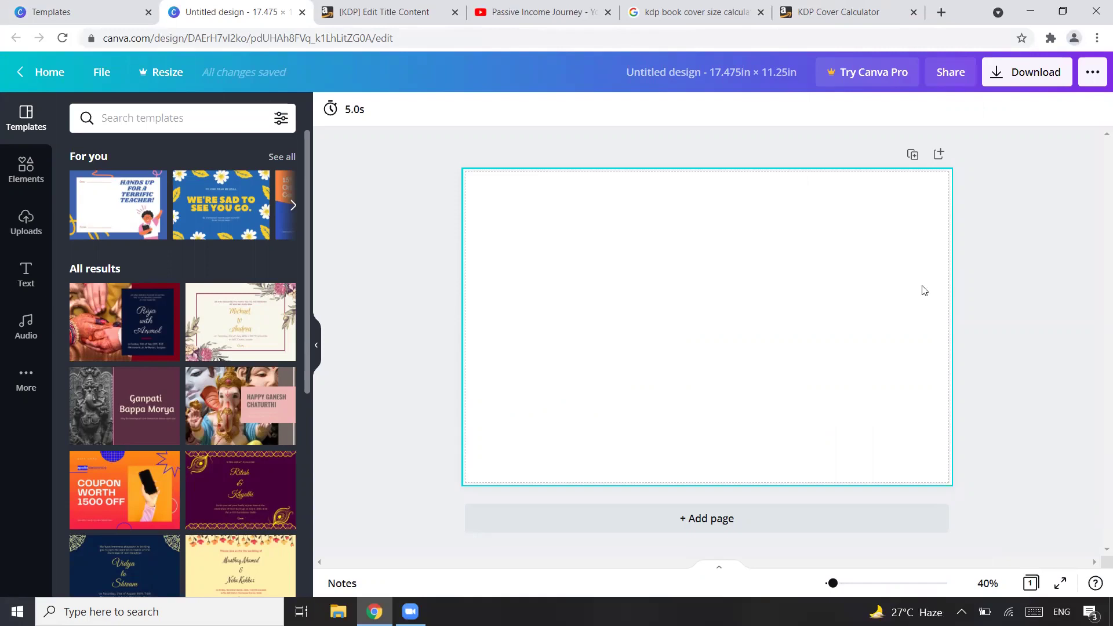
{"action": "left_click", "coordinate": [370, 3]}
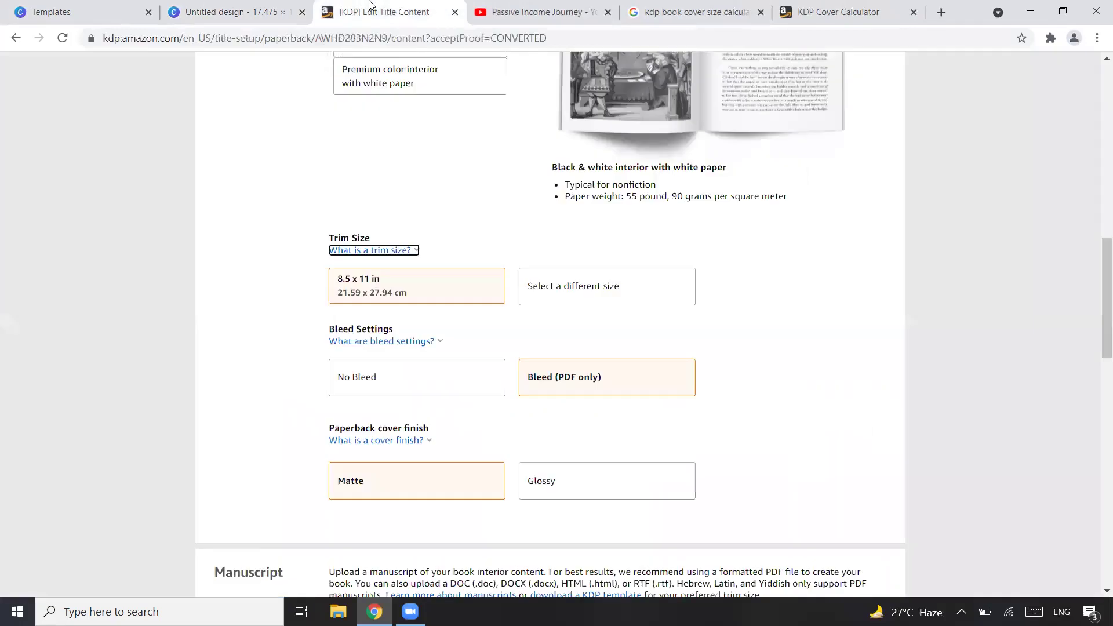
{"action": "left_click", "coordinate": [354, 159]}
{"action": "scroll", "coordinate": [355, 158], "scroll_direction": "down", "scroll_amount": 1}
{"action": "mouse_move", "coordinate": [383, 270]}
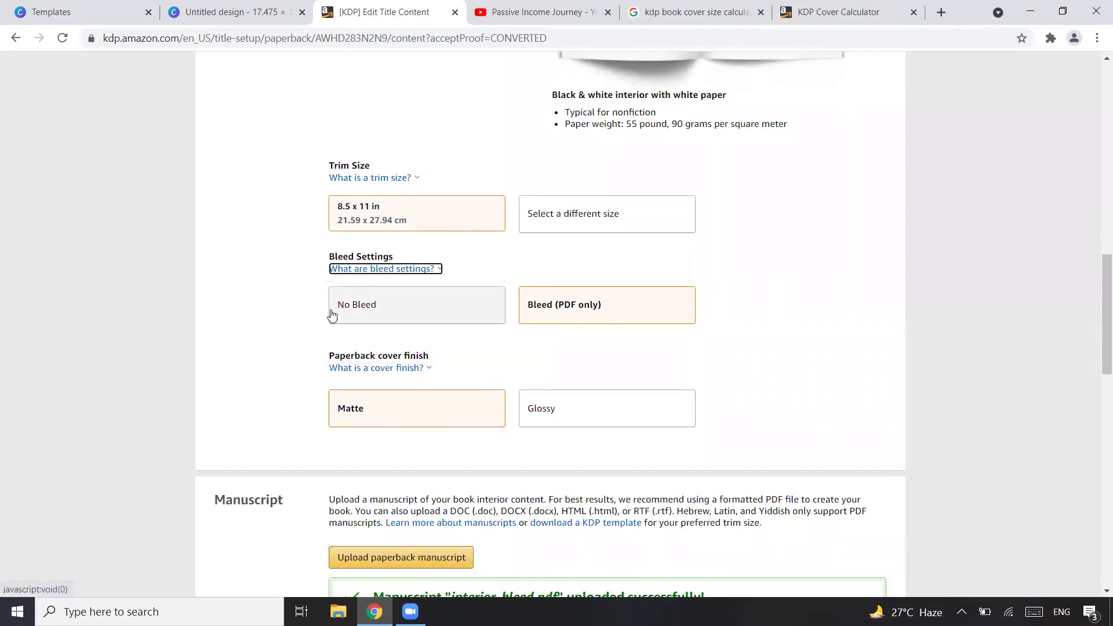
{"action": "left_click", "coordinate": [819, 17]}
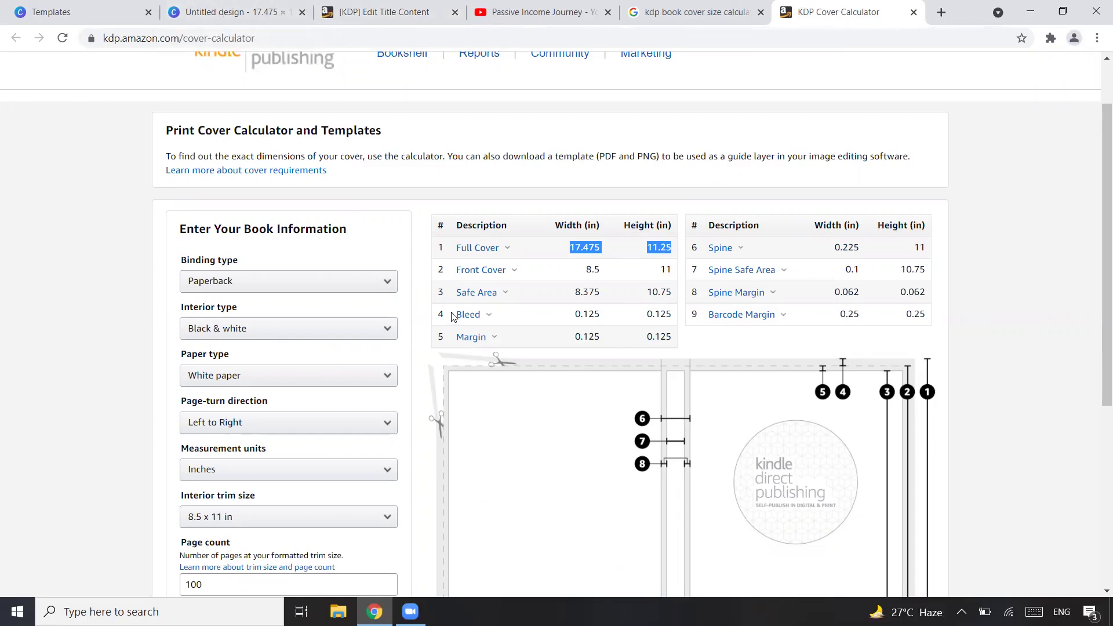
{"action": "mouse_move", "coordinate": [464, 319]}
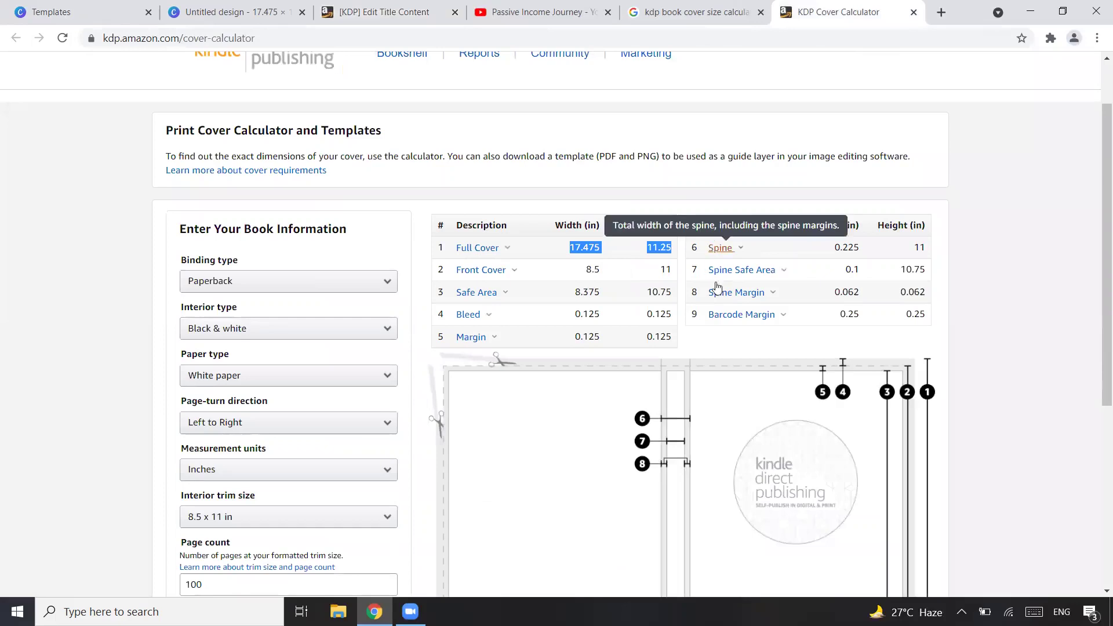
{"action": "left_click", "coordinate": [265, 16]}
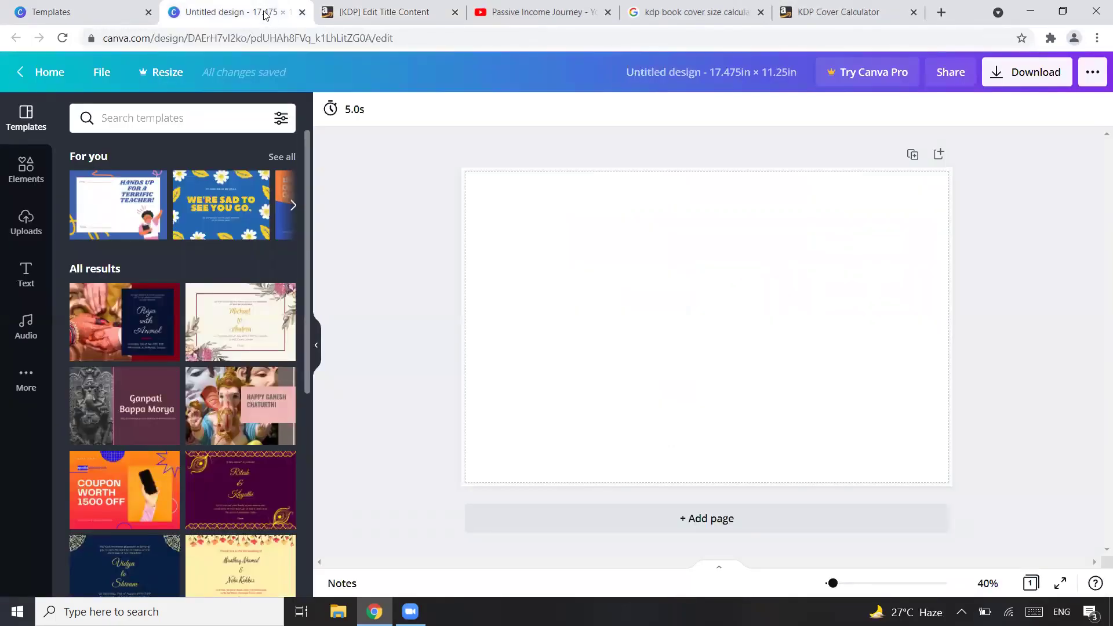
Uncheck Show print bleed in the File menu, then reopen and close the menu twice
{"action": "left_click", "coordinate": [102, 72]}
{"action": "left_click", "coordinate": [295, 302]}
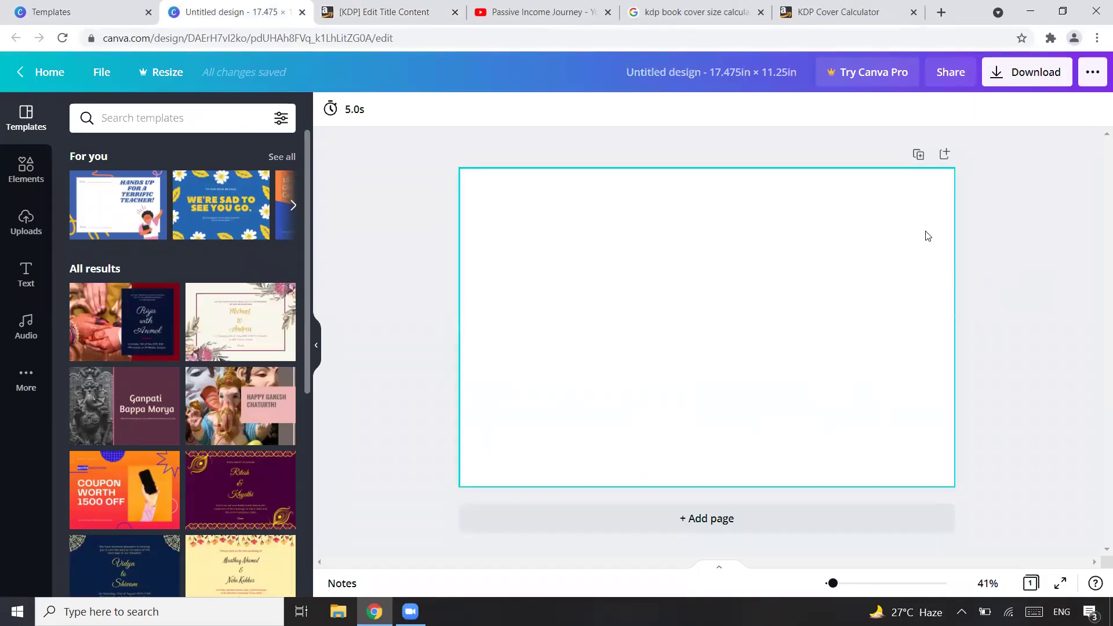
{"action": "left_click", "coordinate": [97, 70]}
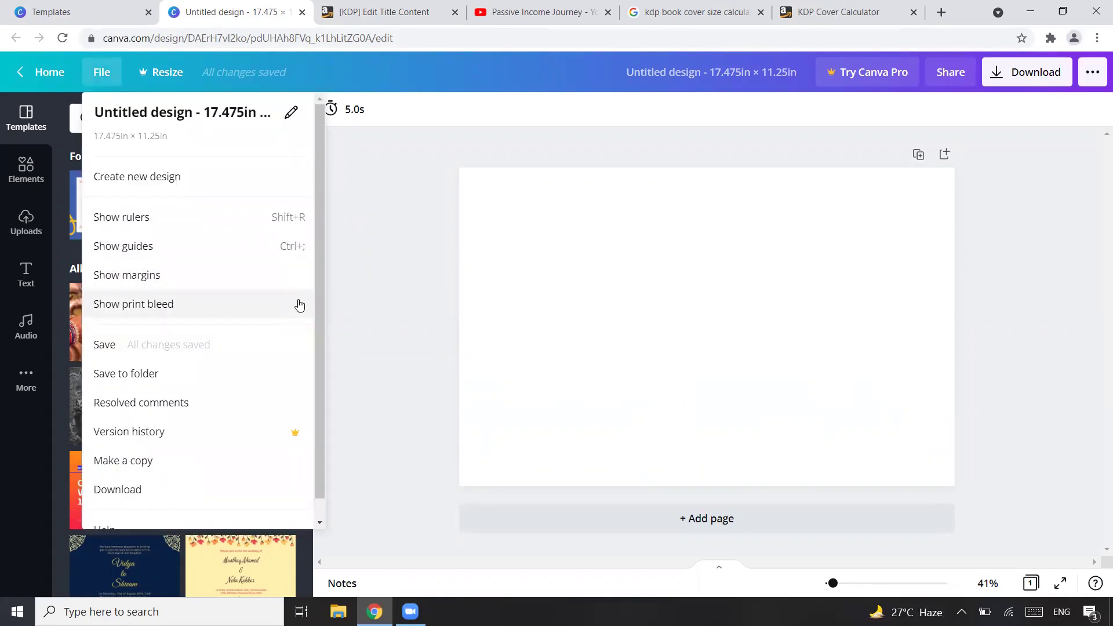
{"action": "left_click", "coordinate": [441, 241]}
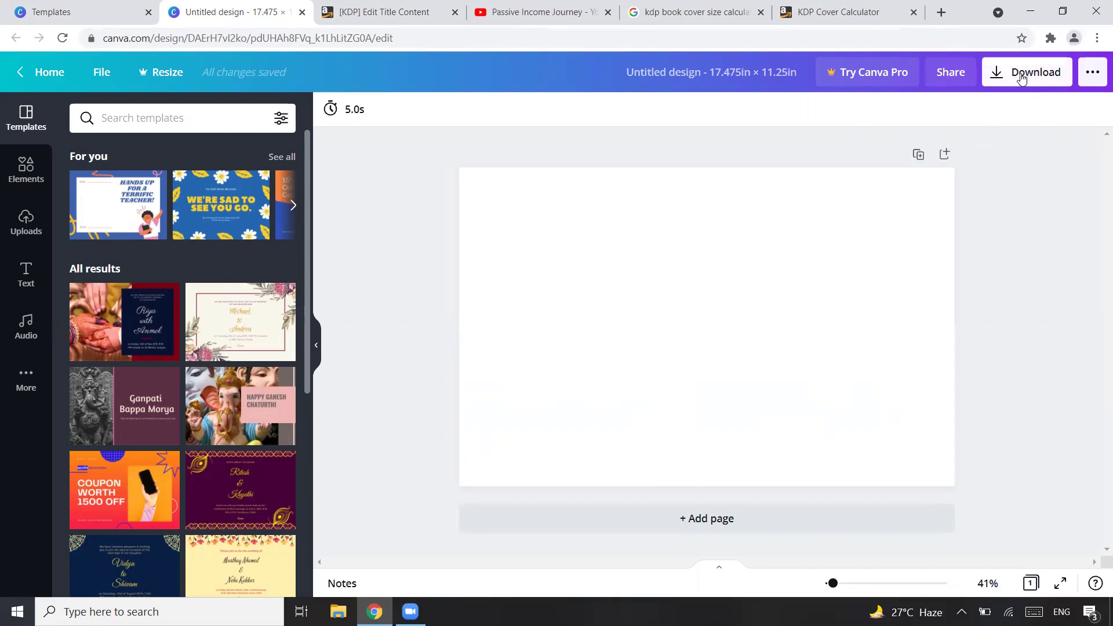
{"action": "left_click", "coordinate": [100, 71]}
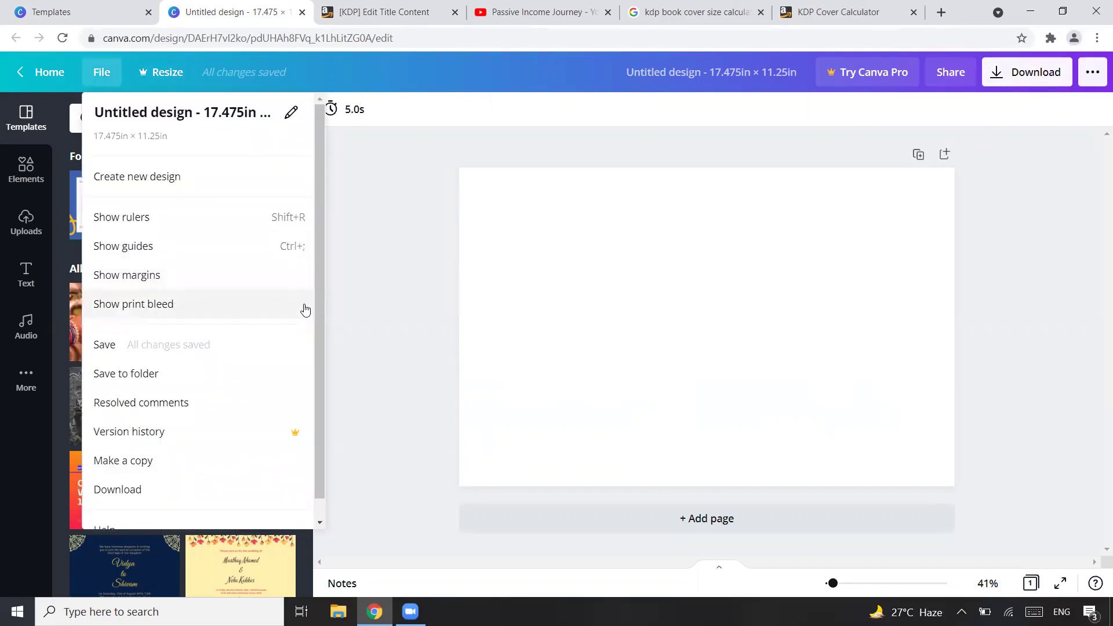
{"action": "left_click", "coordinate": [1019, 264]}
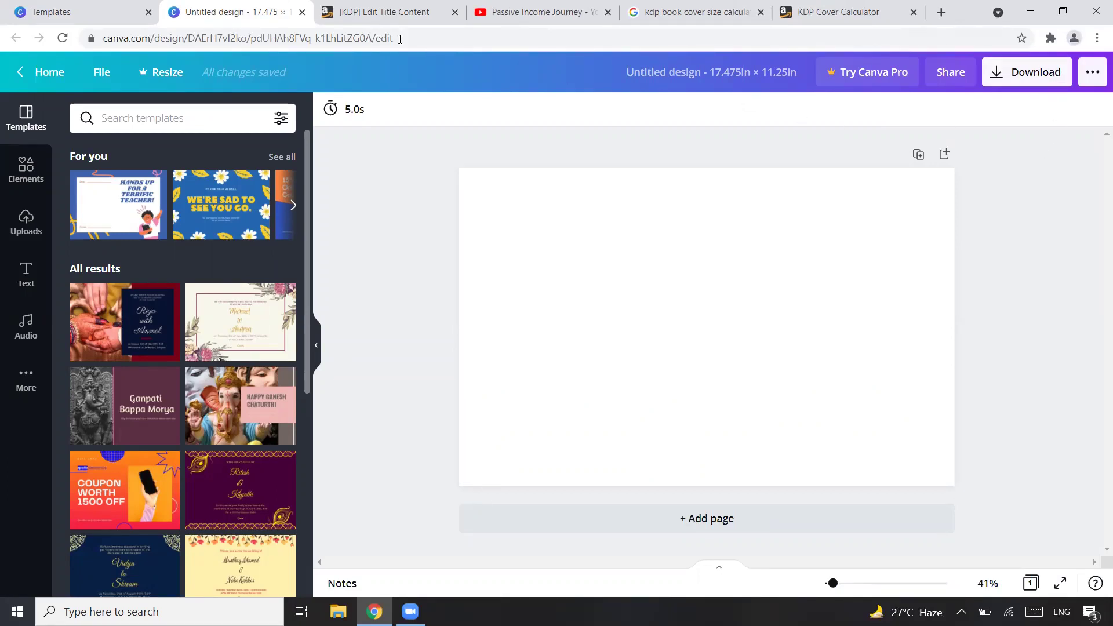
Check the KDP paperback setup, revisit Canva, then return to the Cover Calculator's 17.475 x 11.25 in result
{"action": "left_click", "coordinate": [395, 16]}
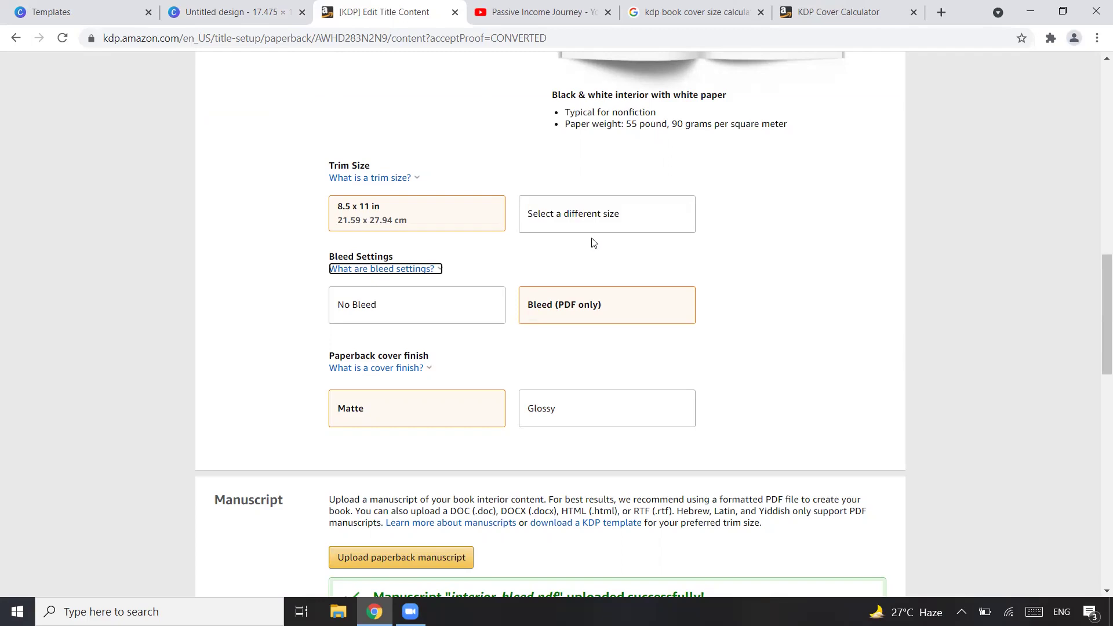
{"action": "left_click", "coordinate": [246, 13]}
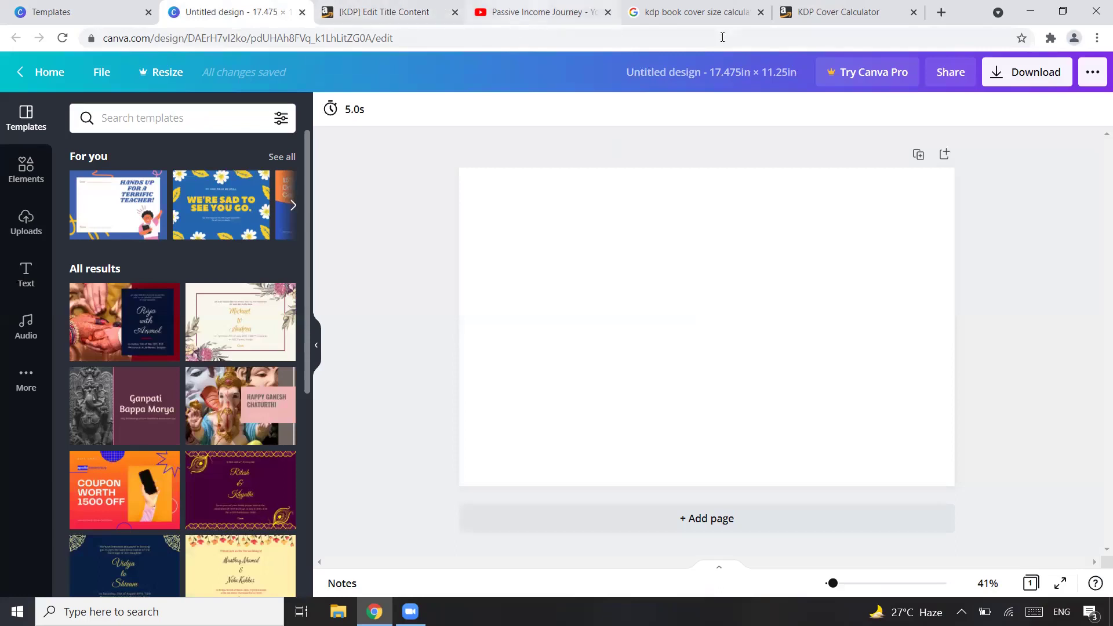
{"action": "left_click", "coordinate": [836, 20]}
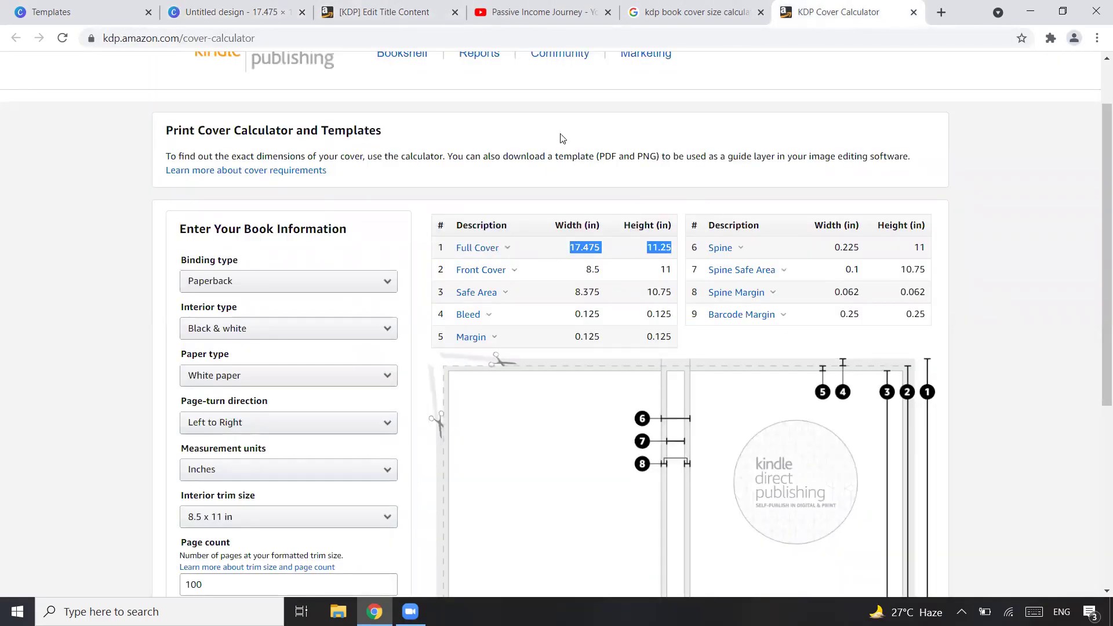
Back in Canva, check Show print bleed in the File menu and reopen it to confirm
{"action": "left_click", "coordinate": [237, 16]}
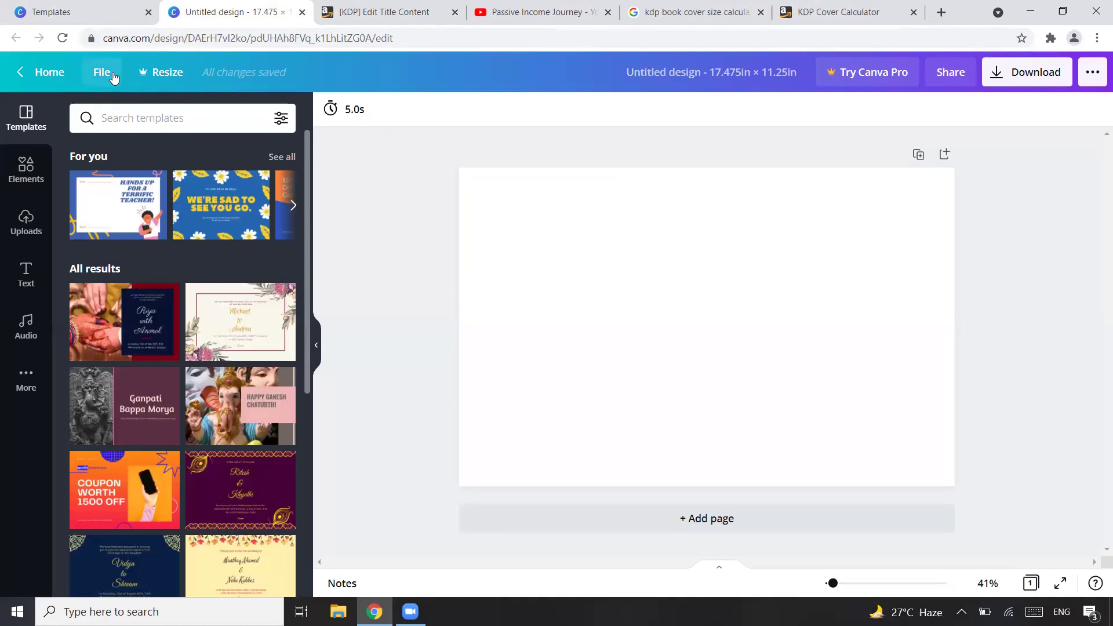
{"action": "left_click", "coordinate": [113, 78]}
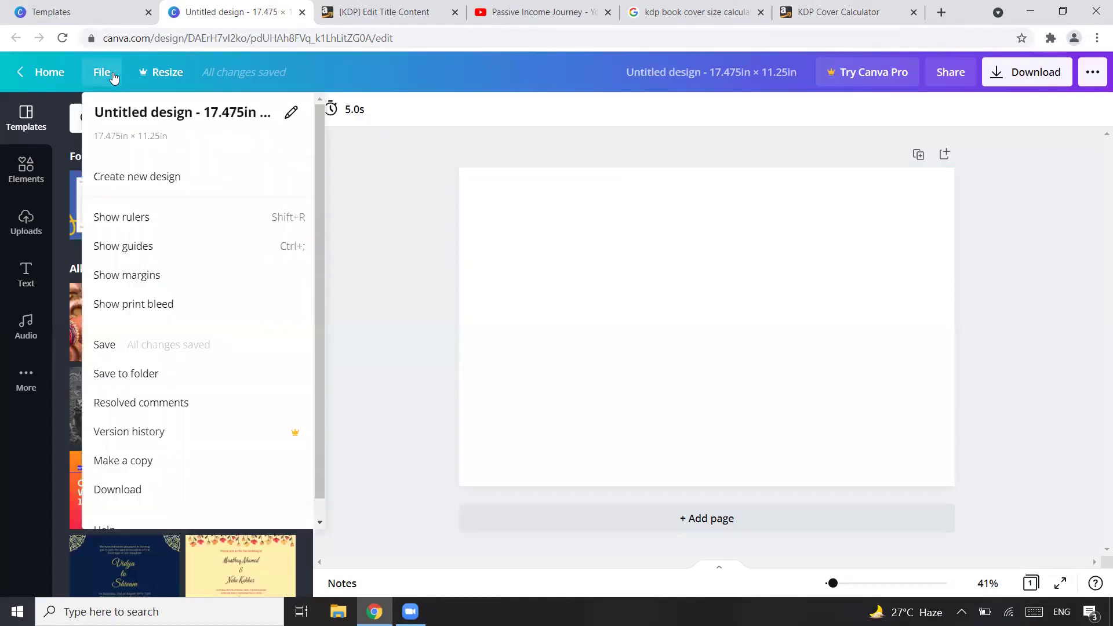
{"action": "left_click", "coordinate": [275, 307]}
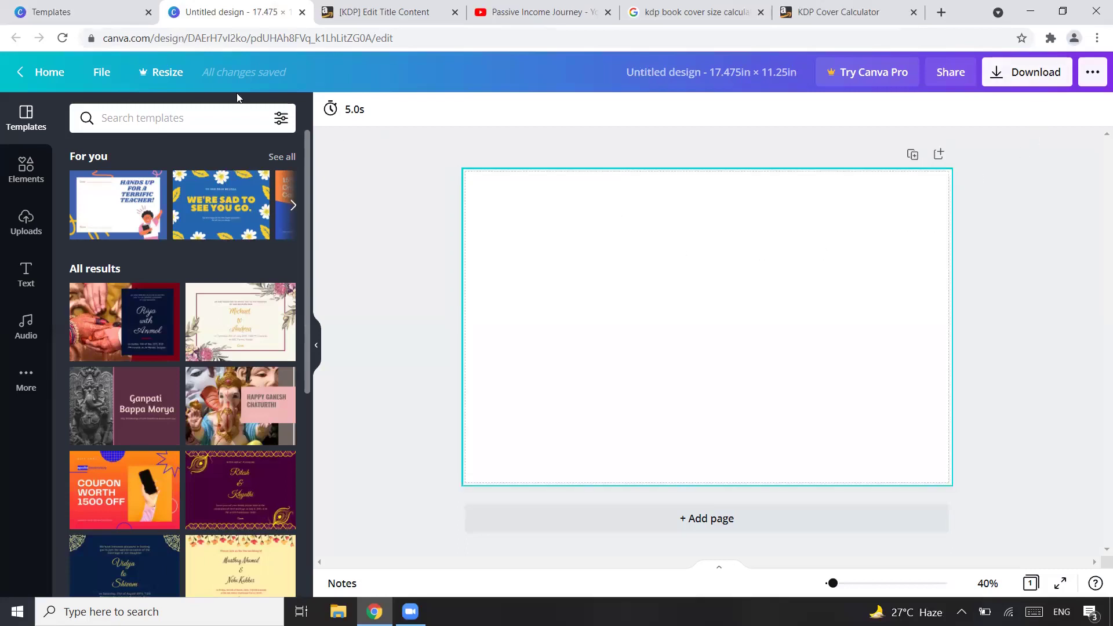
{"action": "left_click", "coordinate": [96, 69]}
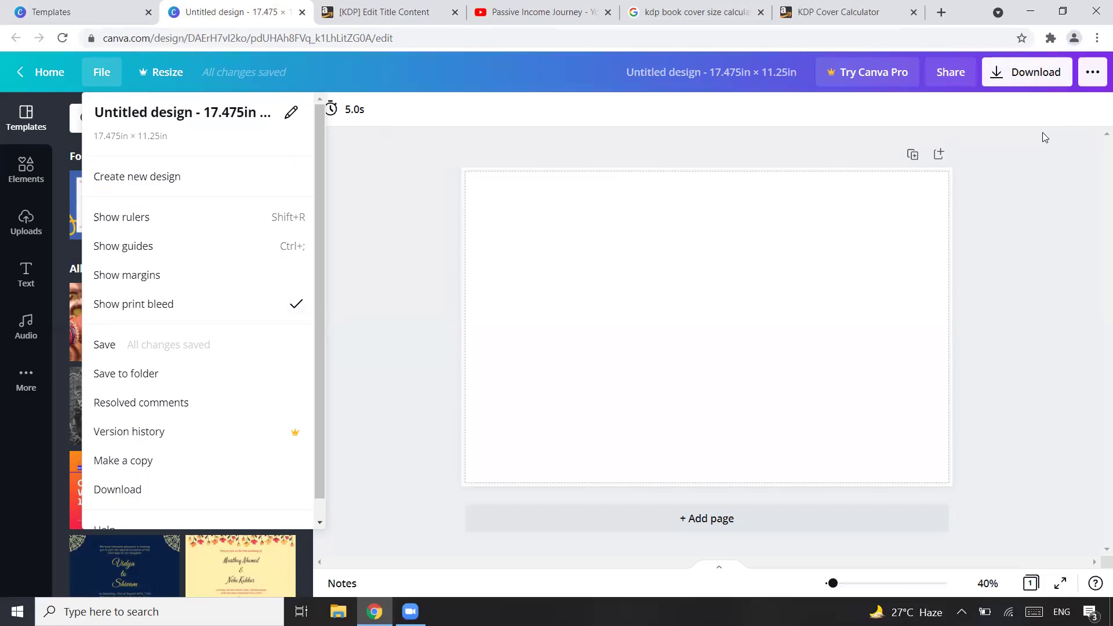
{"action": "left_click", "coordinate": [413, 5]}
Return to the Passive Income Journey tab and scroll through its 'book cover' video results
{"action": "left_click", "coordinate": [536, 12]}
{"action": "scroll", "coordinate": [368, 328], "scroll_direction": "down", "scroll_amount": 3}
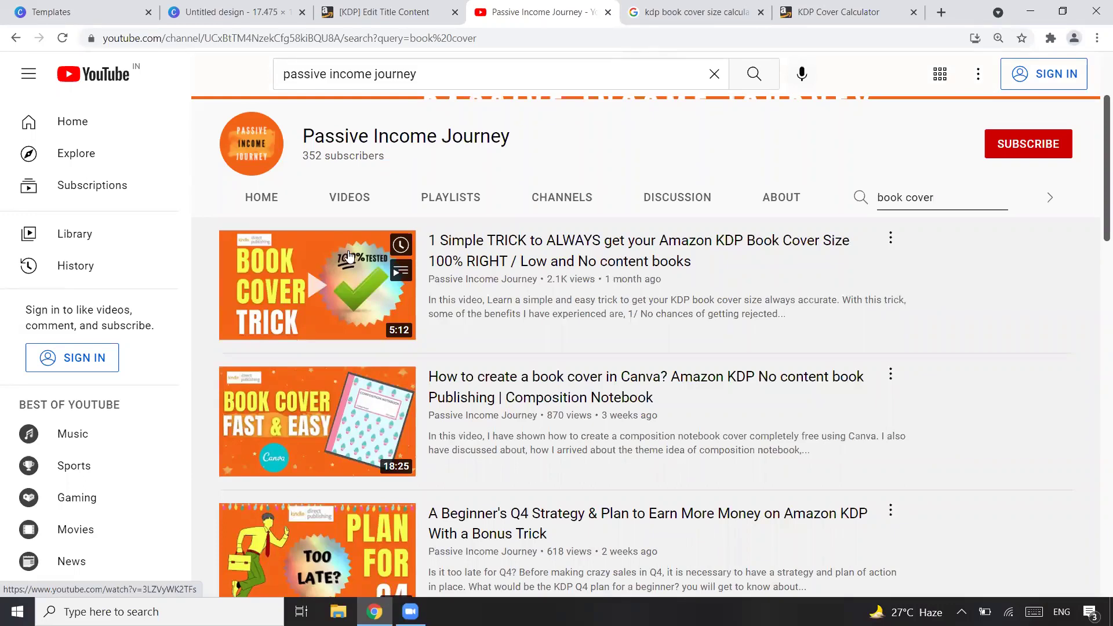
{"action": "scroll", "coordinate": [350, 254], "scroll_direction": "up", "scroll_amount": 1}
{"action": "scroll", "coordinate": [349, 253], "scroll_direction": "up", "scroll_amount": 1}
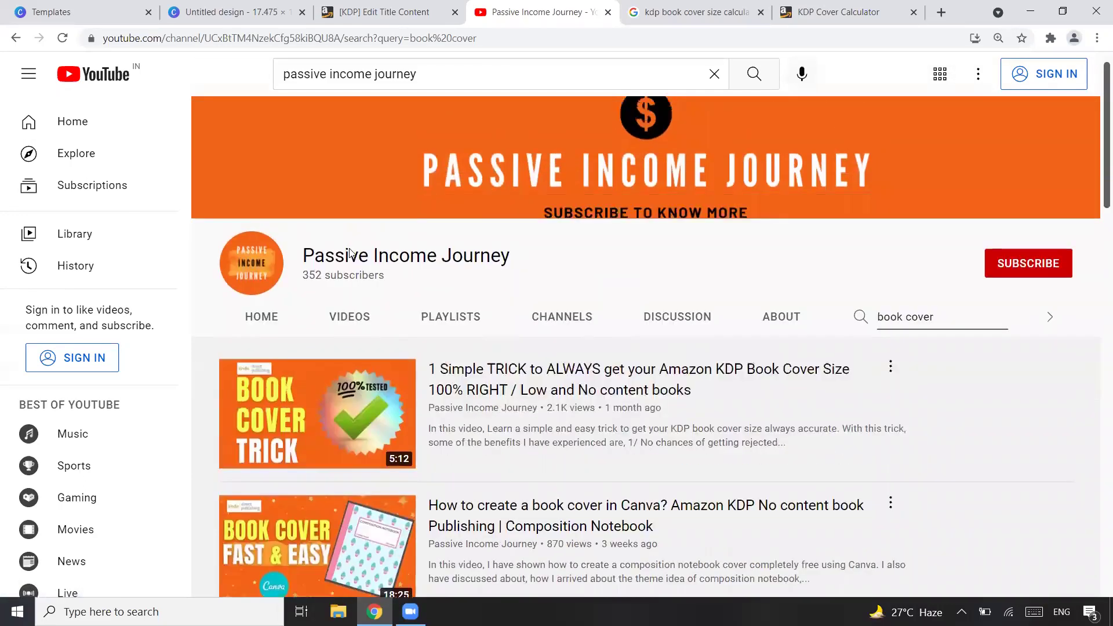